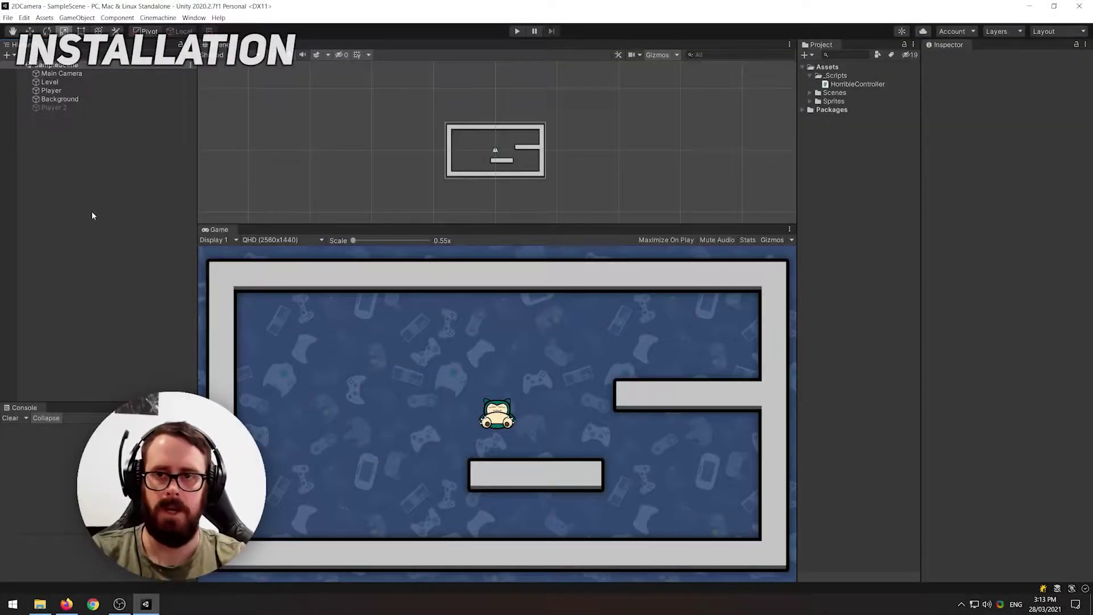
# Check the installed Cinemachine 2.6.4 package details in the Package Manager, then close it
pyautogui.click(194, 17)
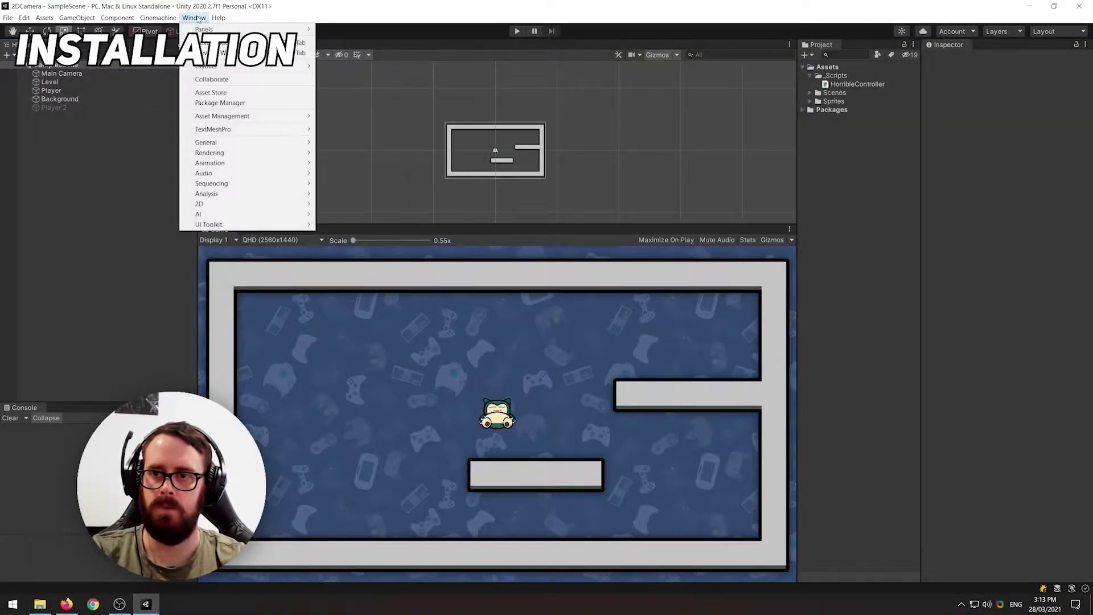
pyautogui.click(226, 103)
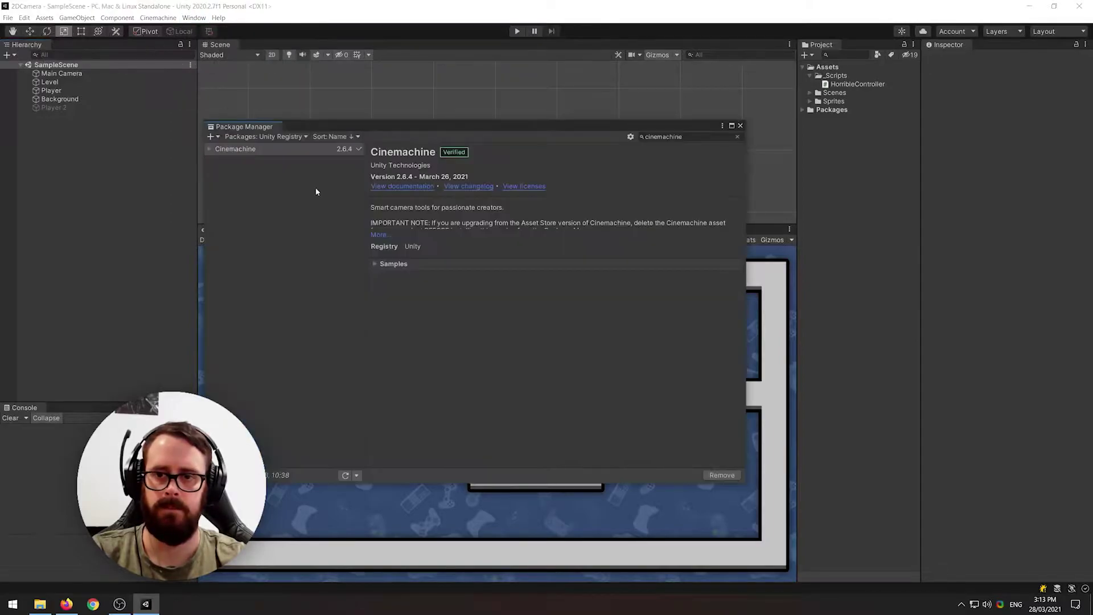
pyautogui.click(235, 149)
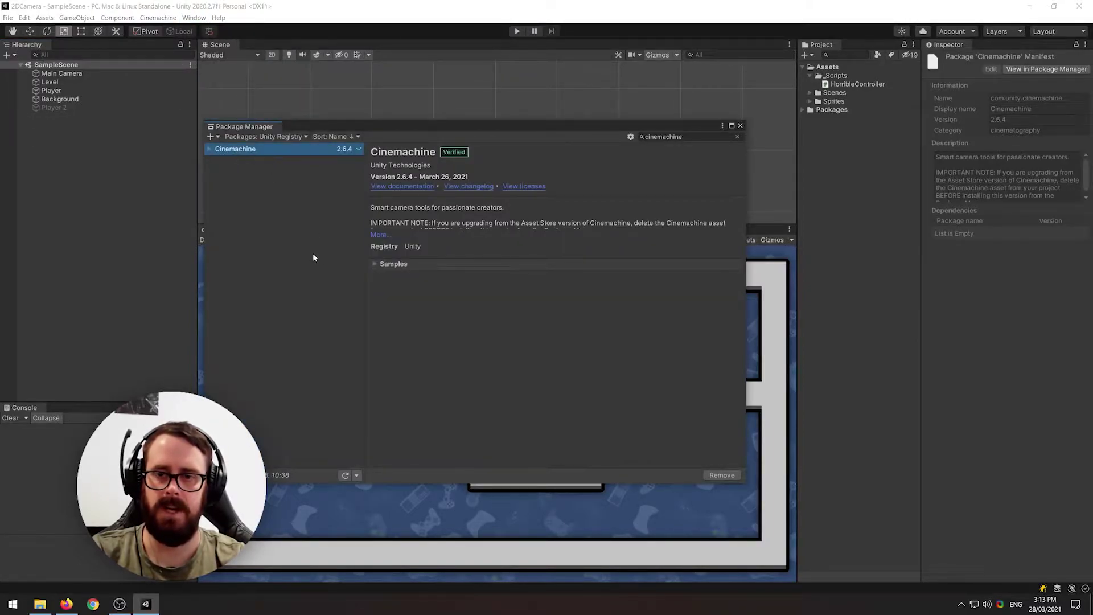
pyautogui.click(740, 125)
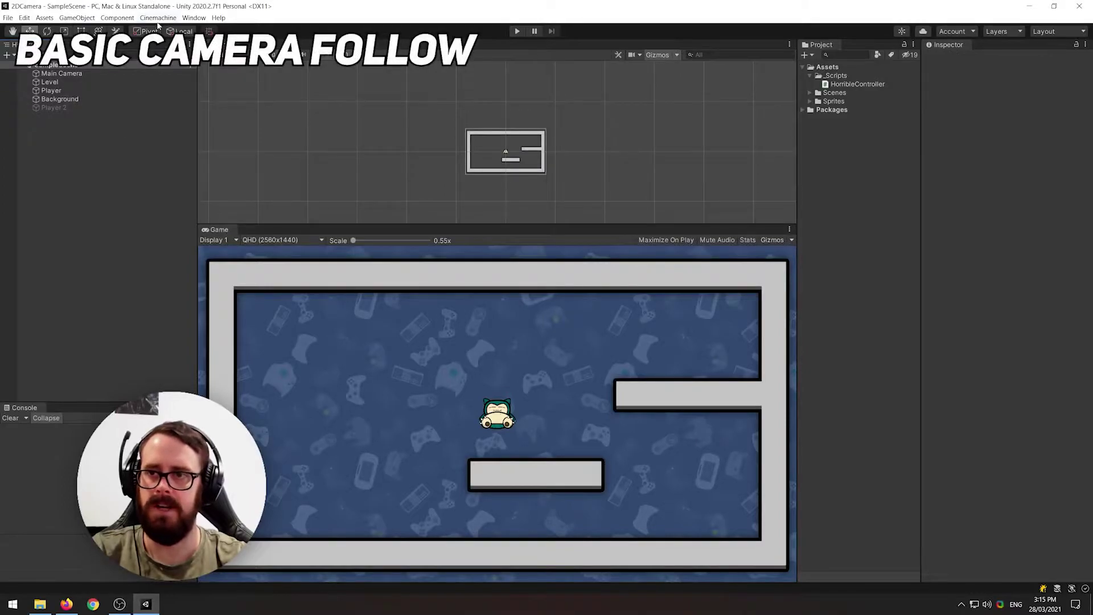
# Create the CM vcam1 2D virtual camera from the Cinemachine menu and nudge it in the scene
pyautogui.click(157, 18)
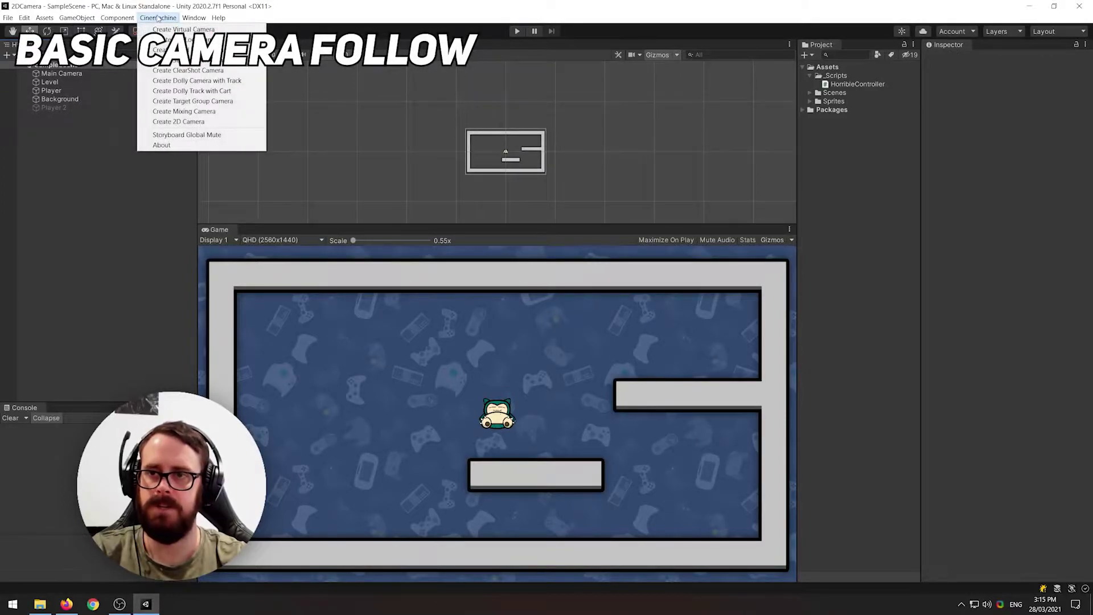
pyautogui.click(172, 123)
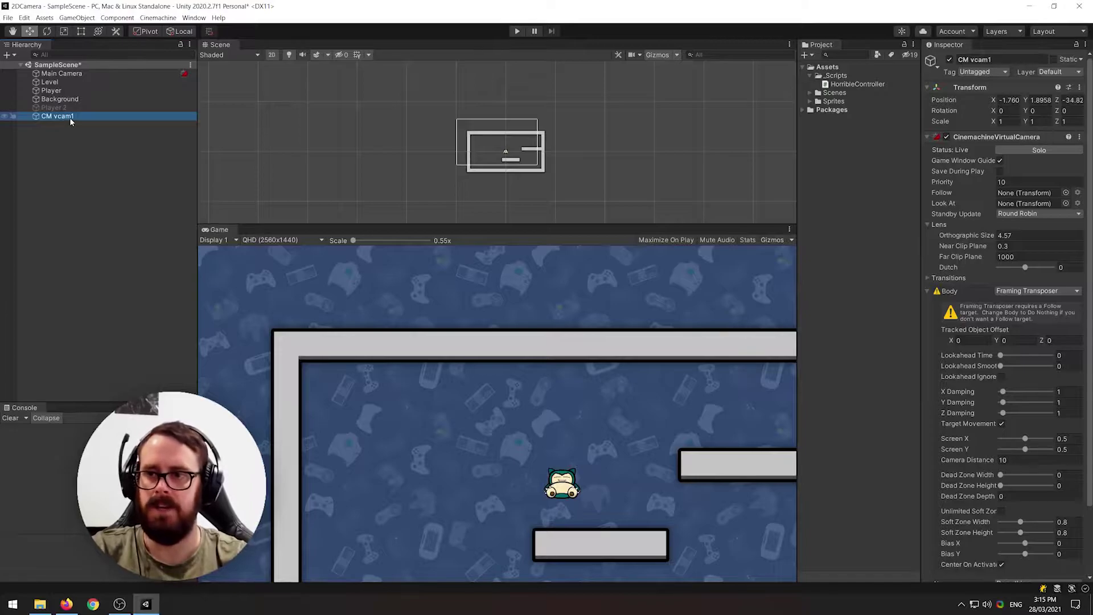
pyautogui.scroll(-2, 404, 162)
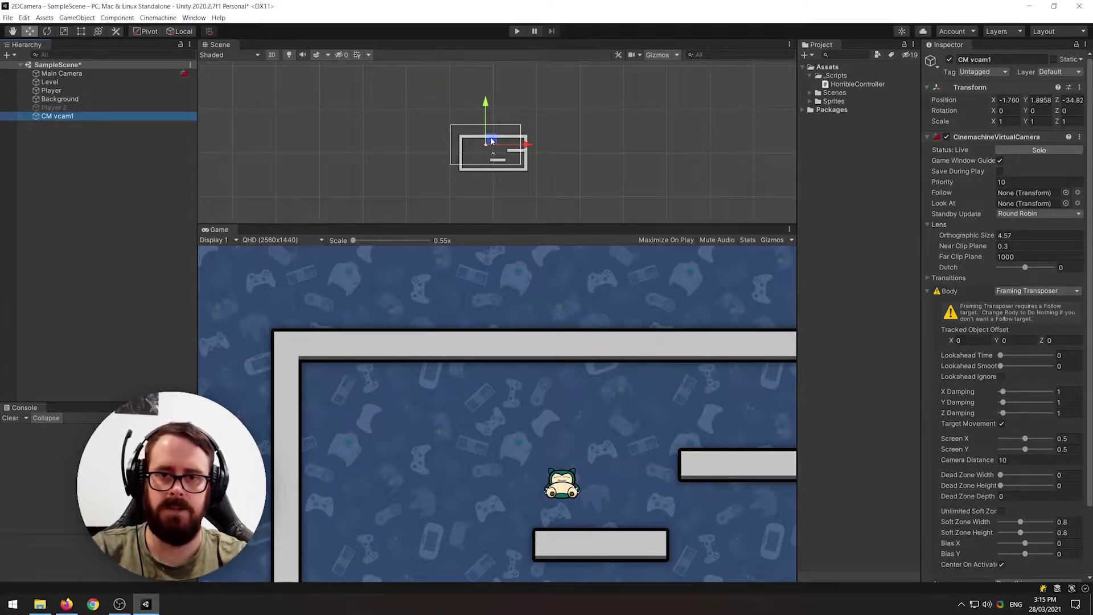
pyautogui.moveTo(491, 141)
pyautogui.mouseDown()
pyautogui.moveTo(505, 151)
pyautogui.moveTo(494, 147)
pyautogui.mouseUp()
# Undo the camera nudge and assign Player as CM vcam1's Follow target
pyautogui.hotkey('ctrl', 'z')
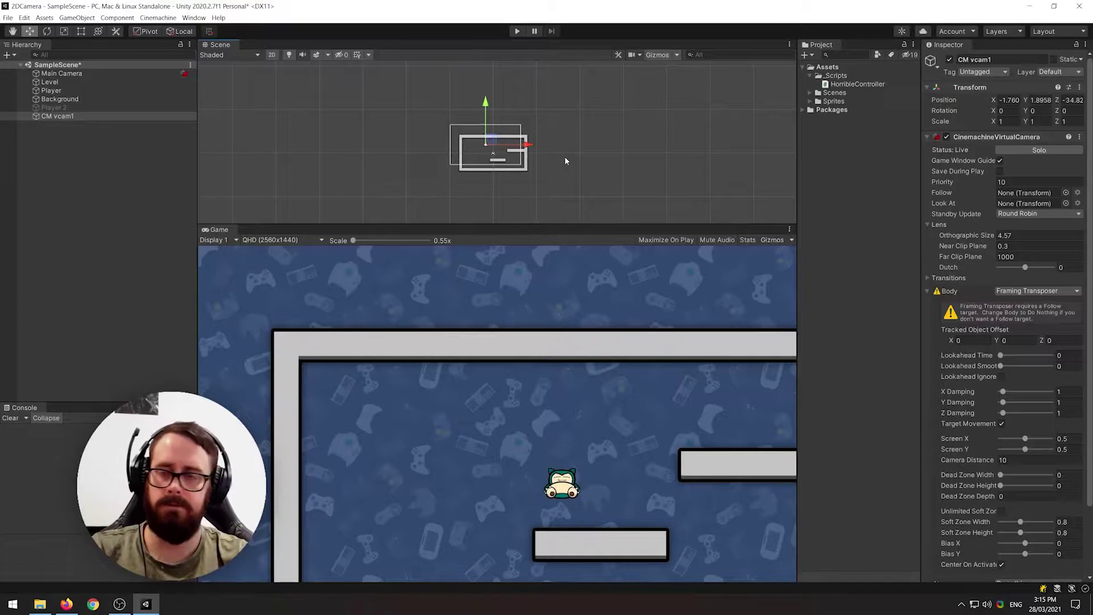
pyautogui.moveTo(51, 90); pyautogui.dragTo(1015, 197)
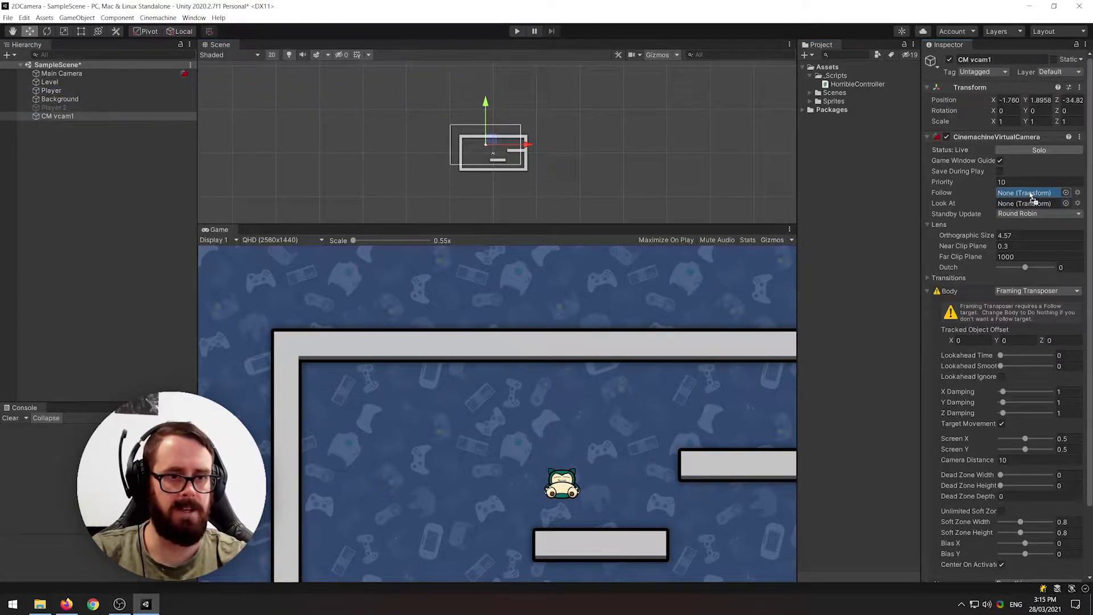
pyautogui.moveTo(1022, 197); pyautogui.dragTo(997, 198)
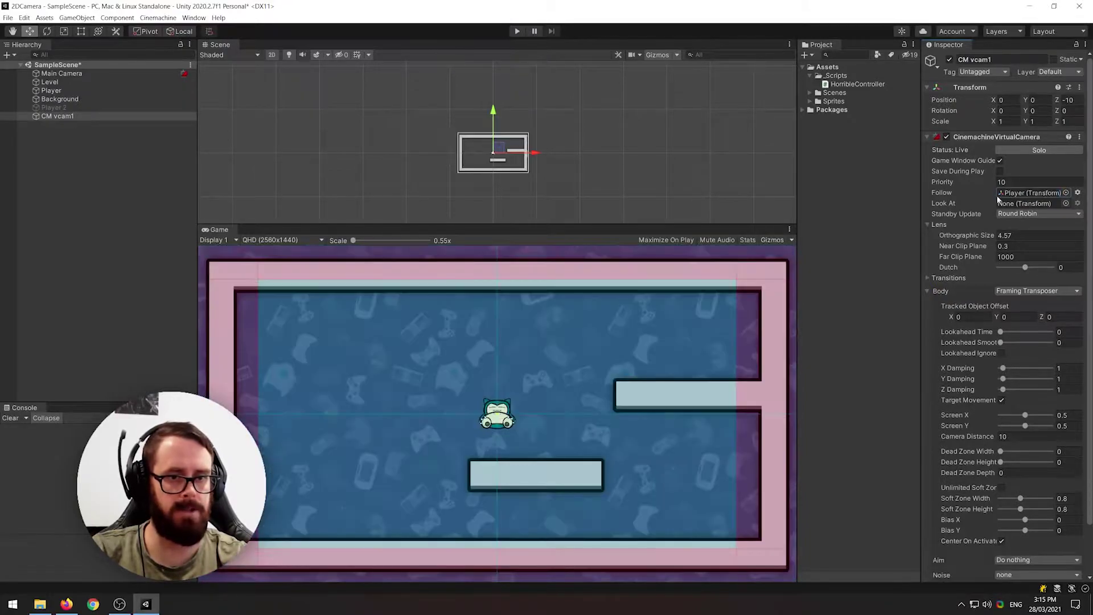
# Enter play mode and run and jump the player left and right to watch the camera follow
pyautogui.click(516, 31)
pyautogui.press('Left')
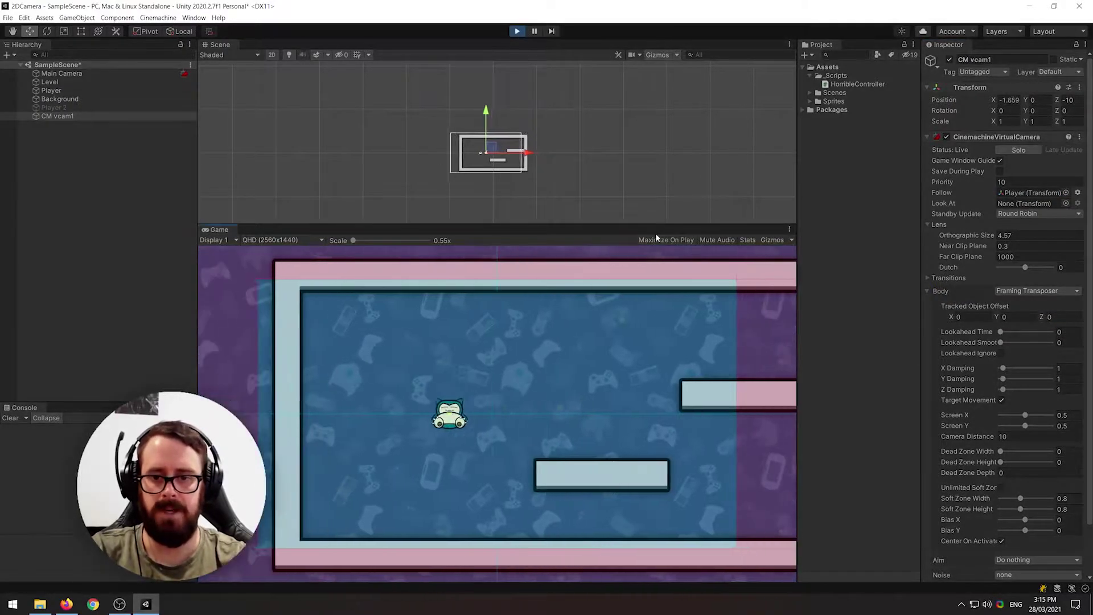
pyautogui.press('Right')
pyautogui.press('space')
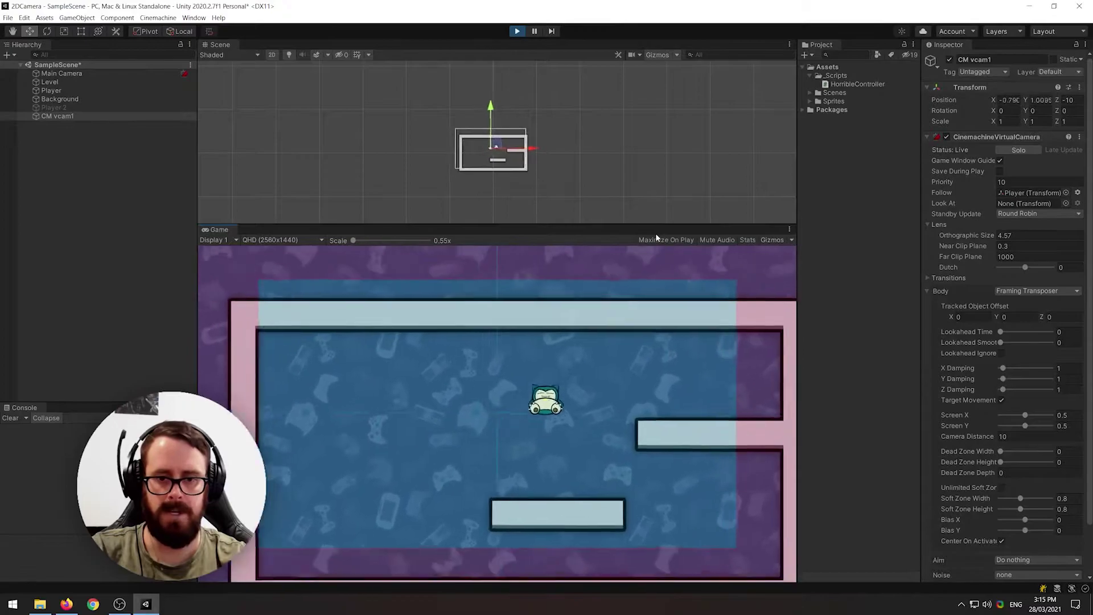
pyautogui.press('Left')
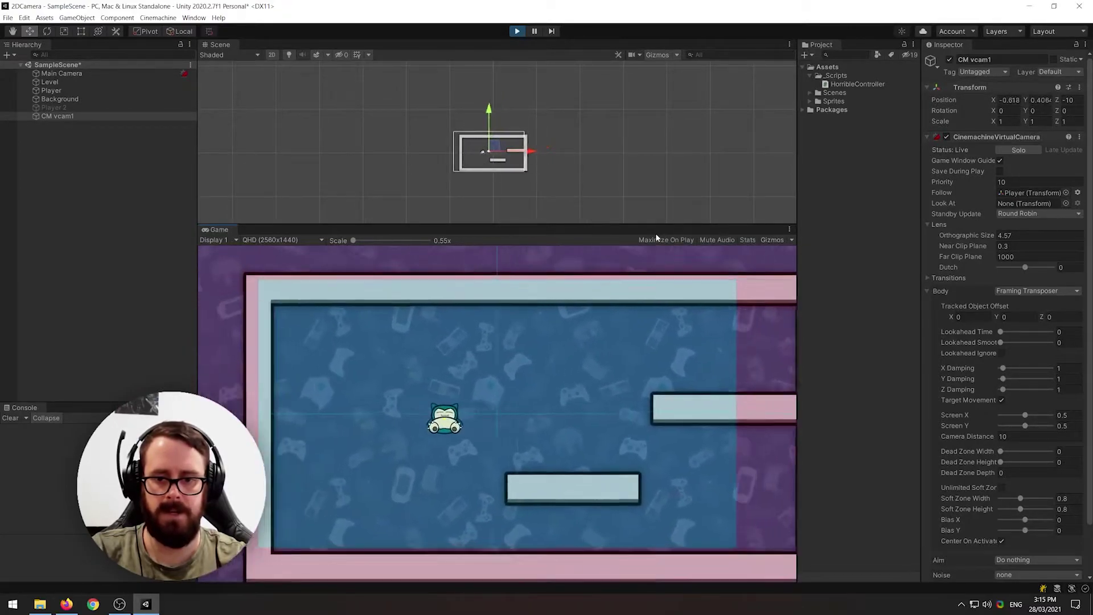
pyautogui.press('Right')
pyautogui.press('space')
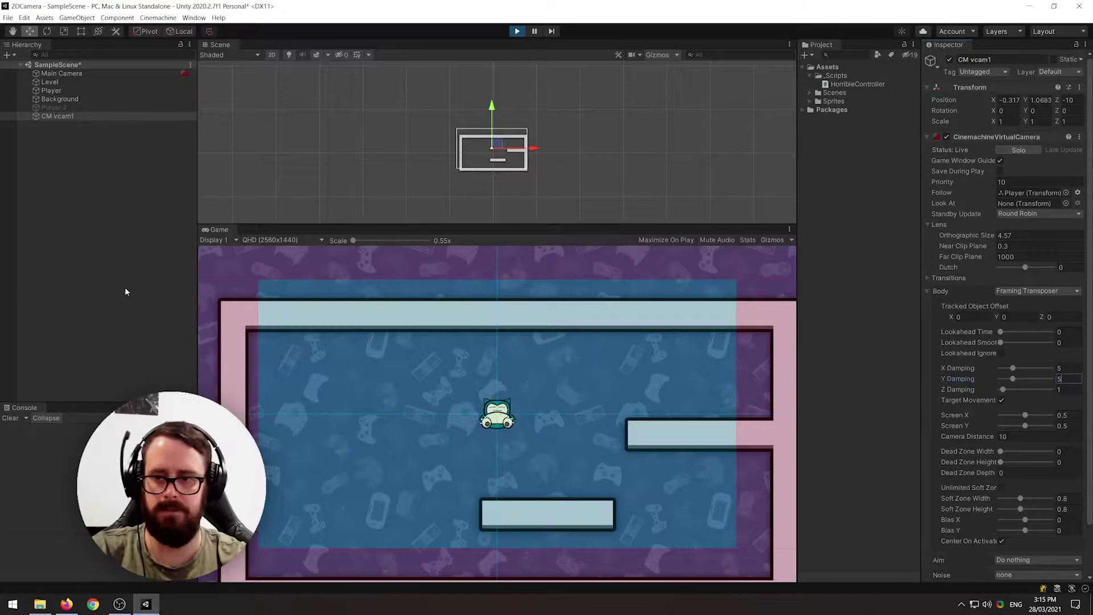
# Walk the player off the ledge, then right with a jump, to see the damped camera trail
pyautogui.press('Left')
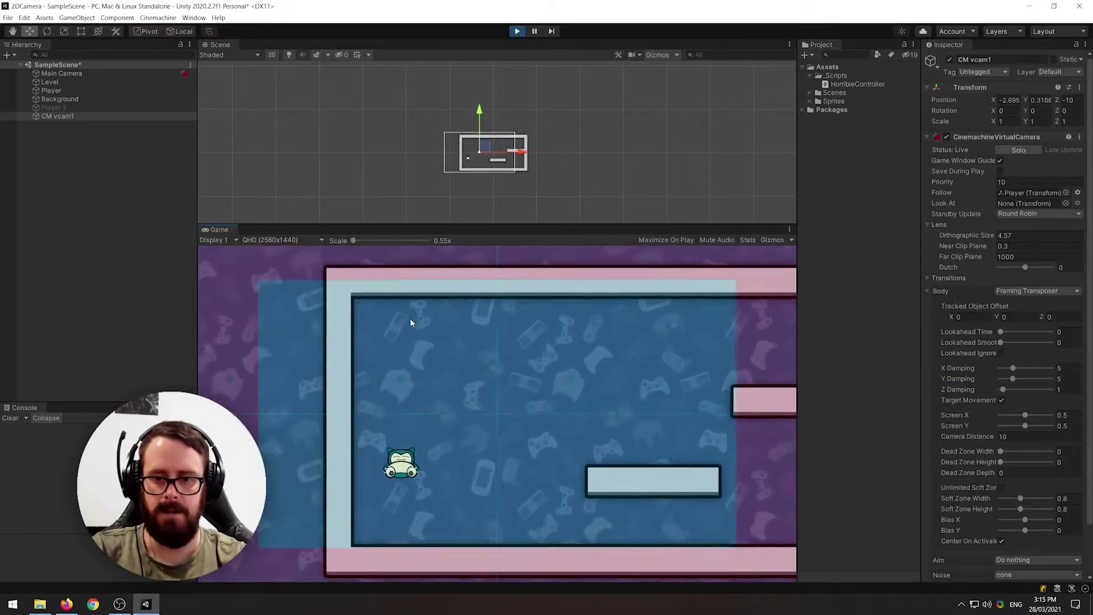
pyautogui.press('Right')
pyautogui.press('space')
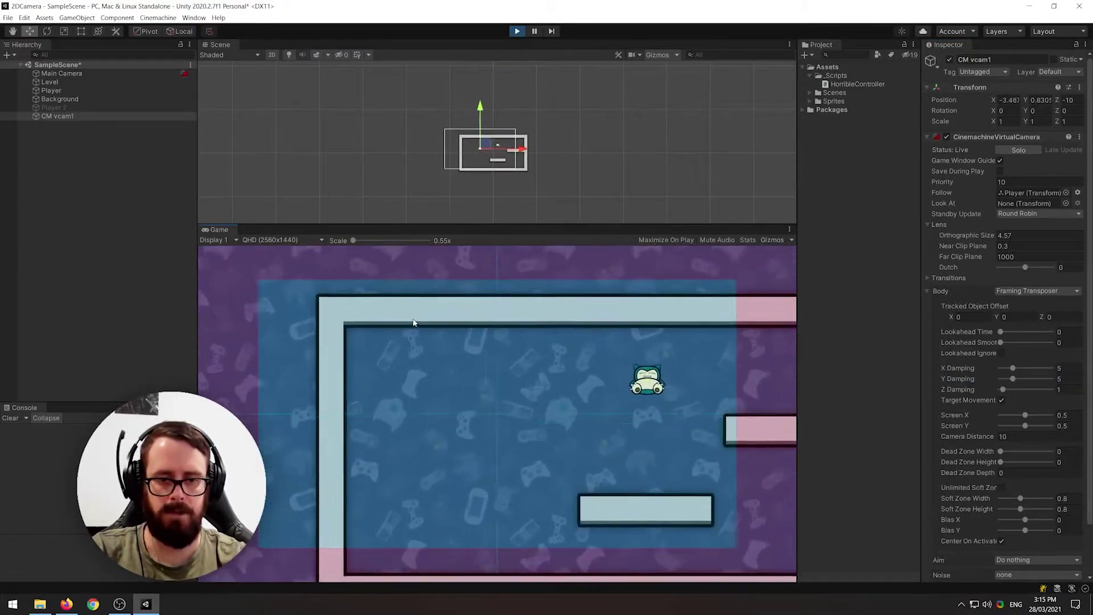
pyautogui.press('Left')
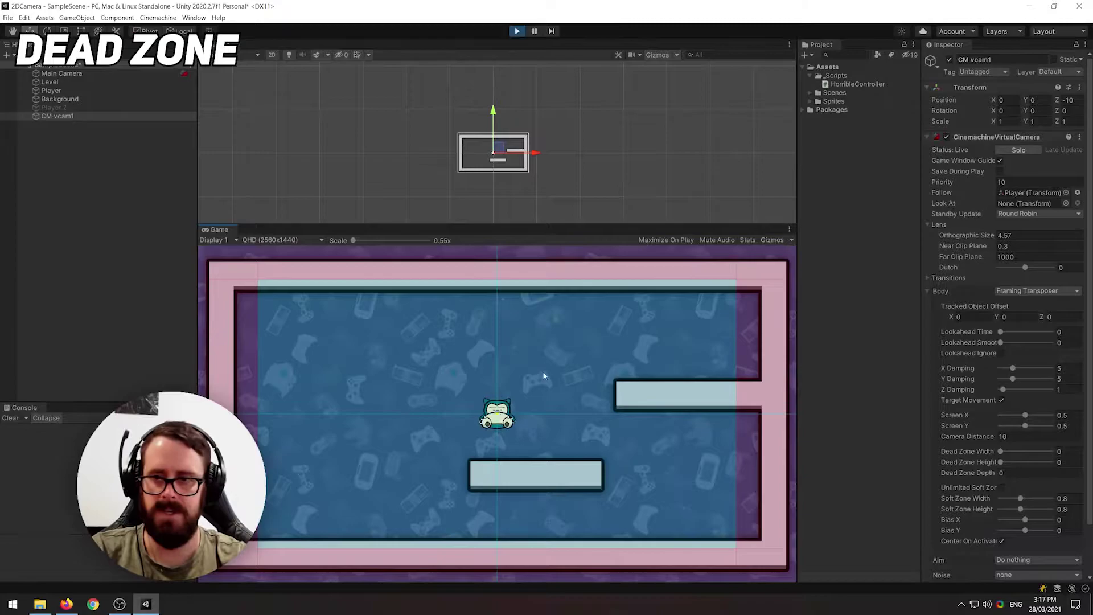
# Select CM vcam1 to show its guides and walk the player left past the level's edge
pyautogui.click(65, 126)
pyautogui.click(63, 117)
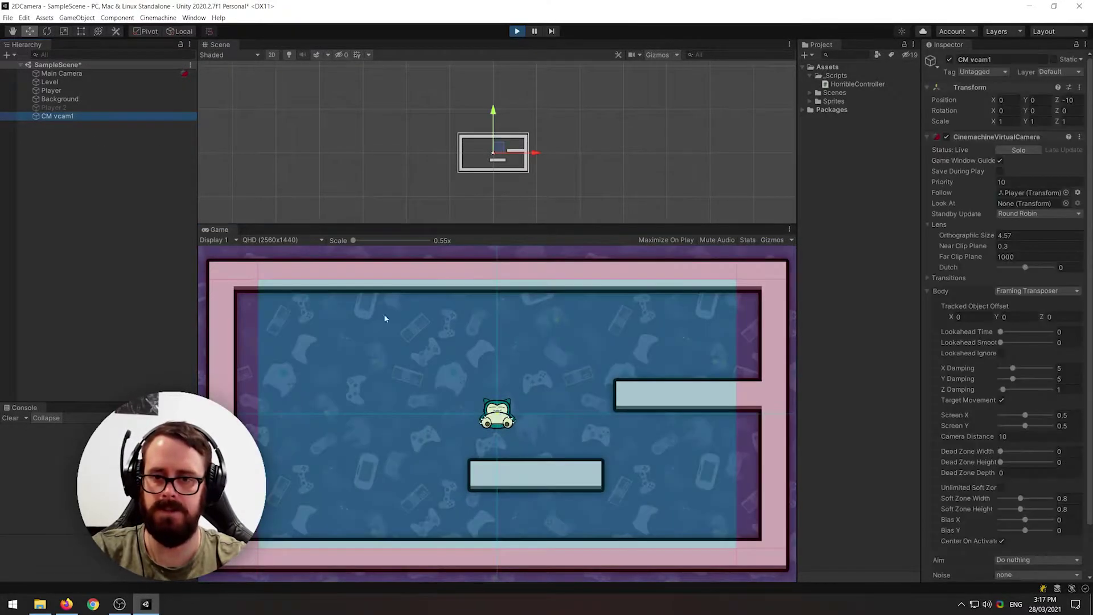
pyautogui.press('Left')
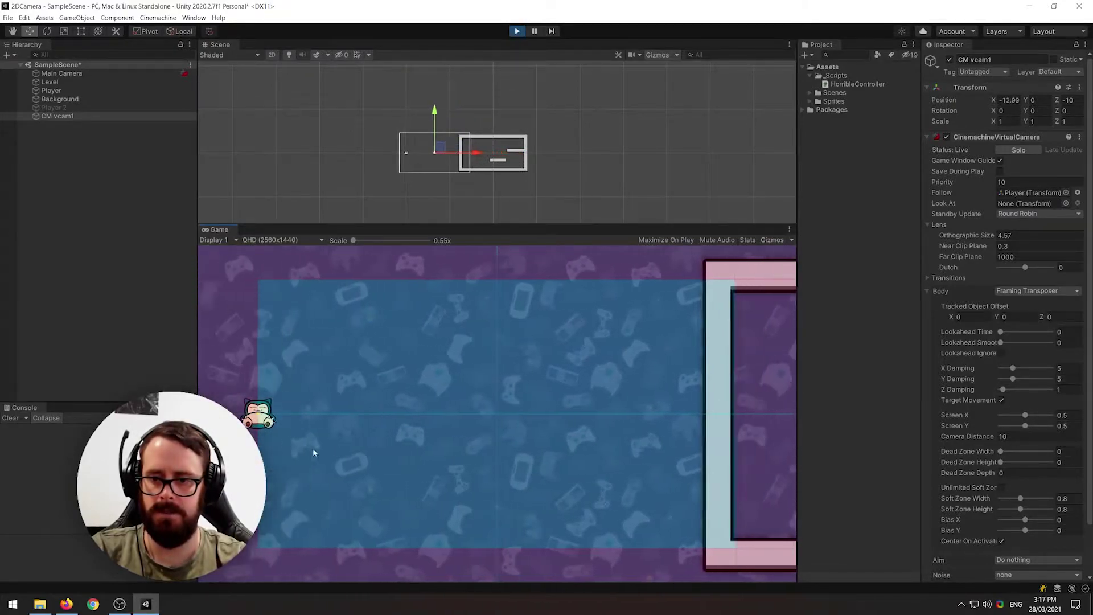
pyautogui.press('space')
# Bring the player back right onto a lower platform, then stop and restart play mode
pyautogui.press('Right')
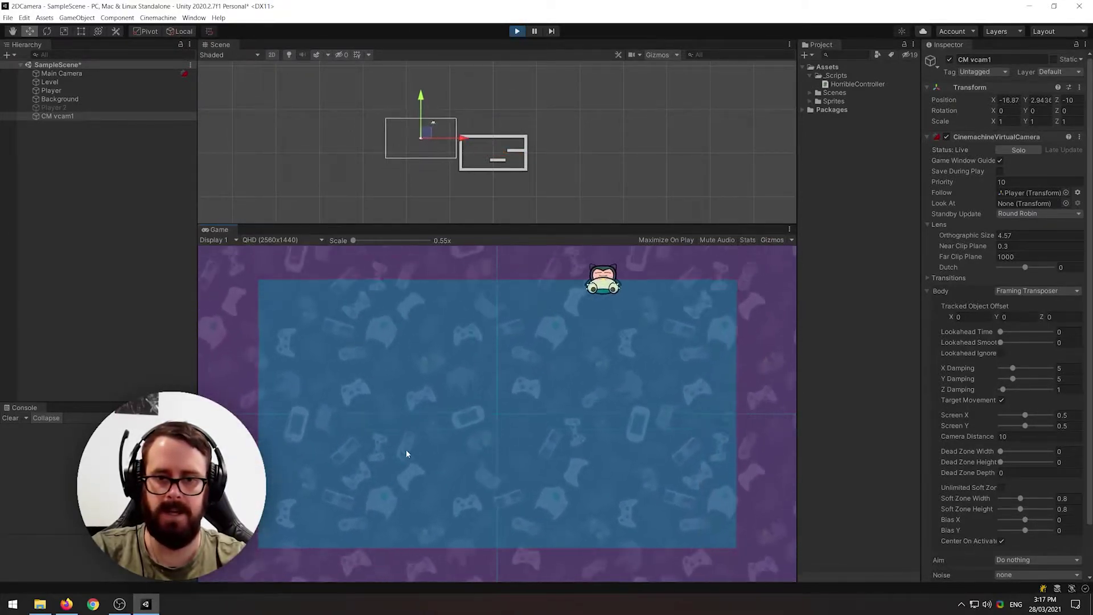
pyautogui.press('Right')
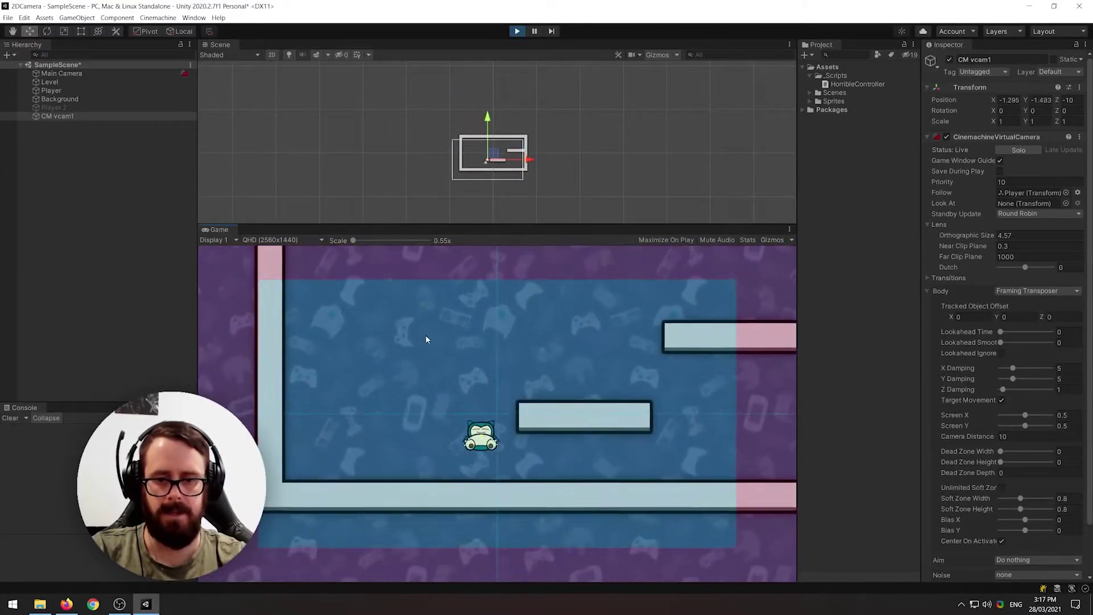
pyautogui.press('space')
pyautogui.press('Right')
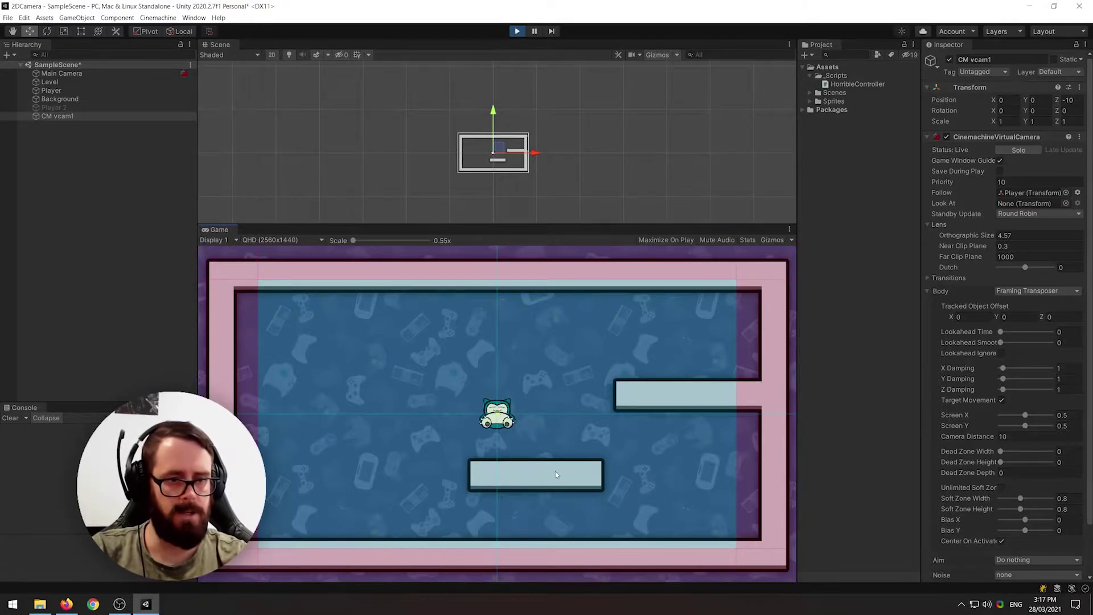
# Raise Lookahead Time to 0.41 with smoothing 5.4, then run the player right across the level
pyautogui.click(1001, 333)
pyautogui.moveTo(1010, 334); pyautogui.dragTo(1019, 334)
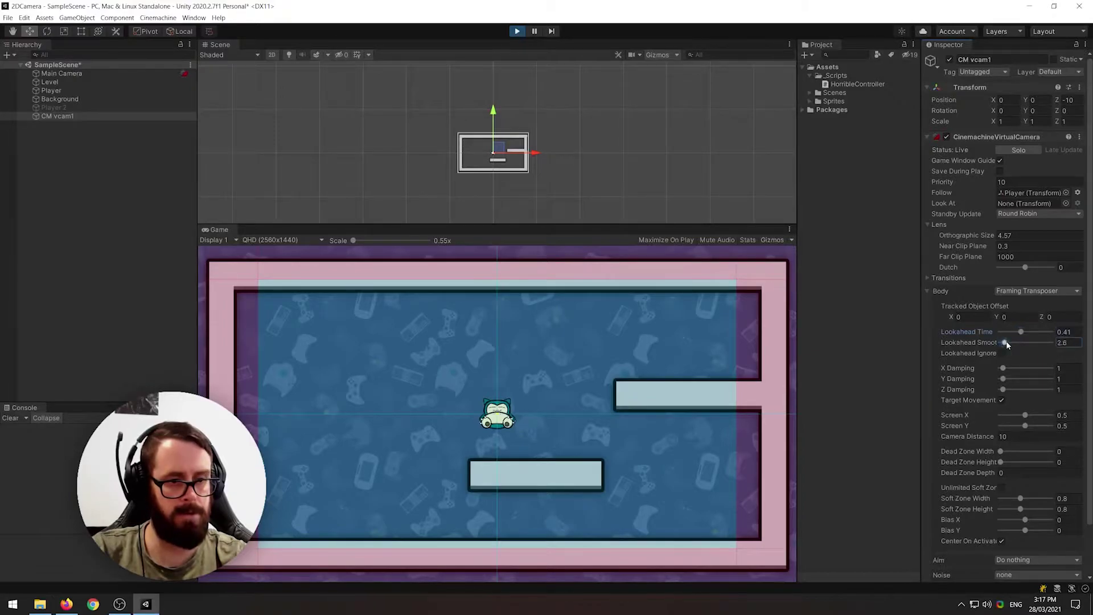
pyautogui.press('Right')
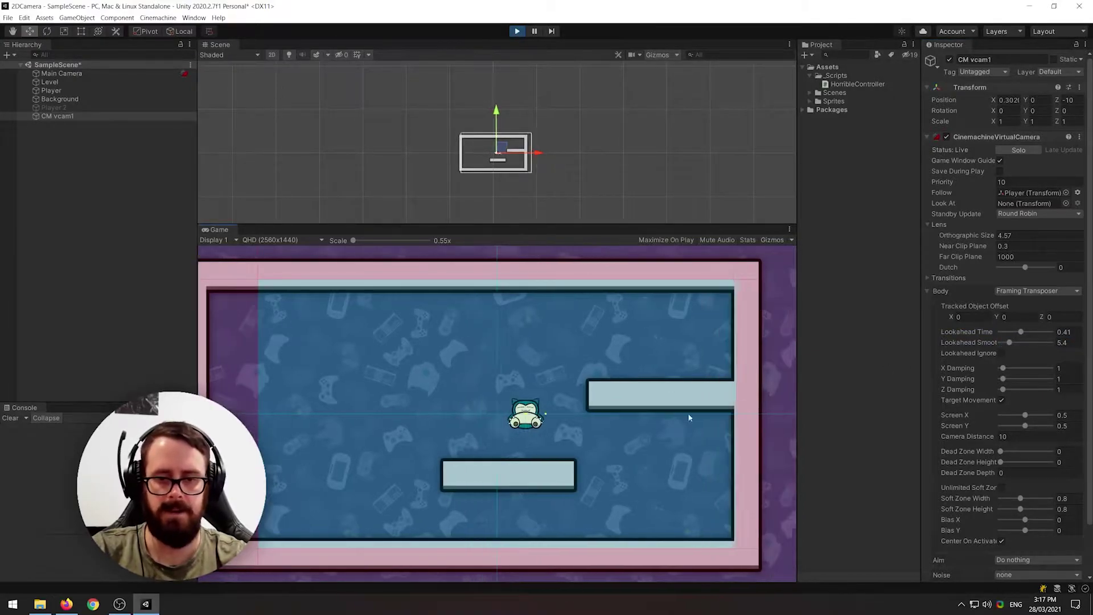
pyautogui.press('Right')
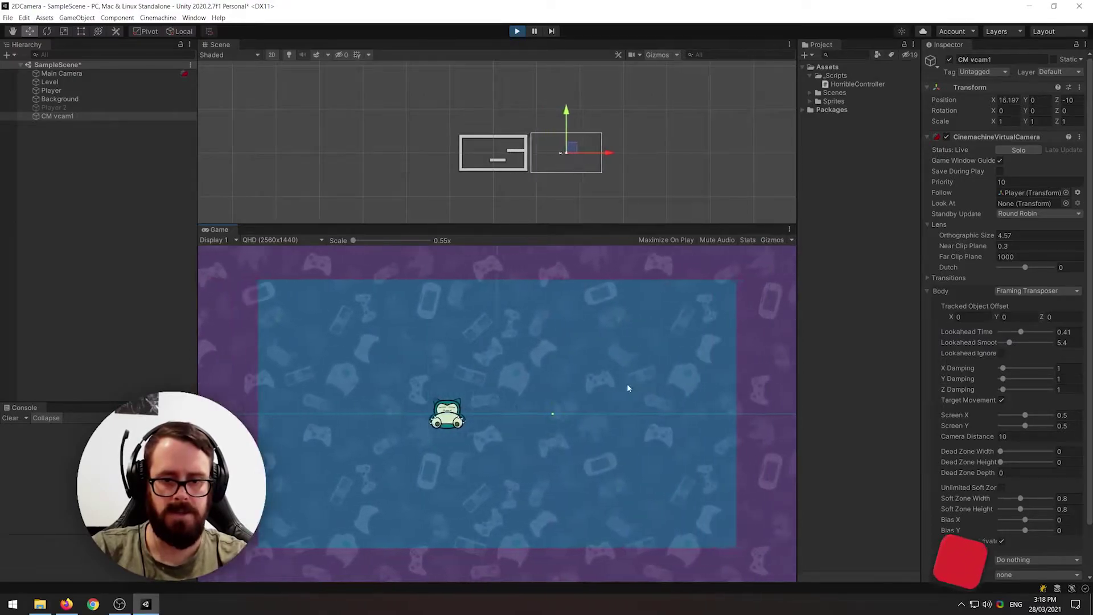
# Run the player left toward the level's edge, then right and left again to watch the look-ahead
pyautogui.press('Left')
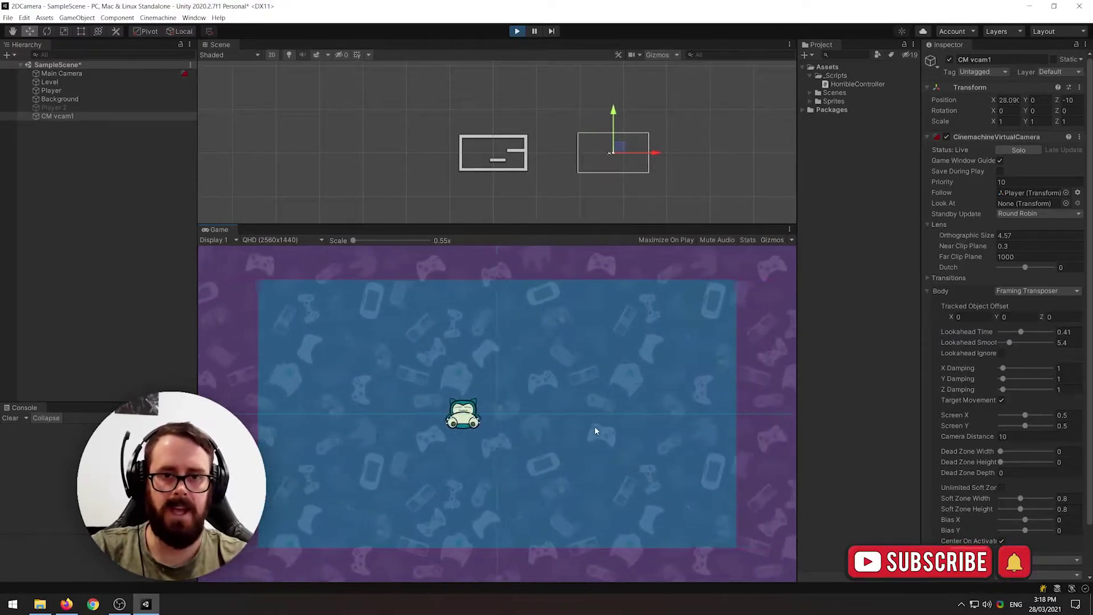
pyautogui.press('Left')
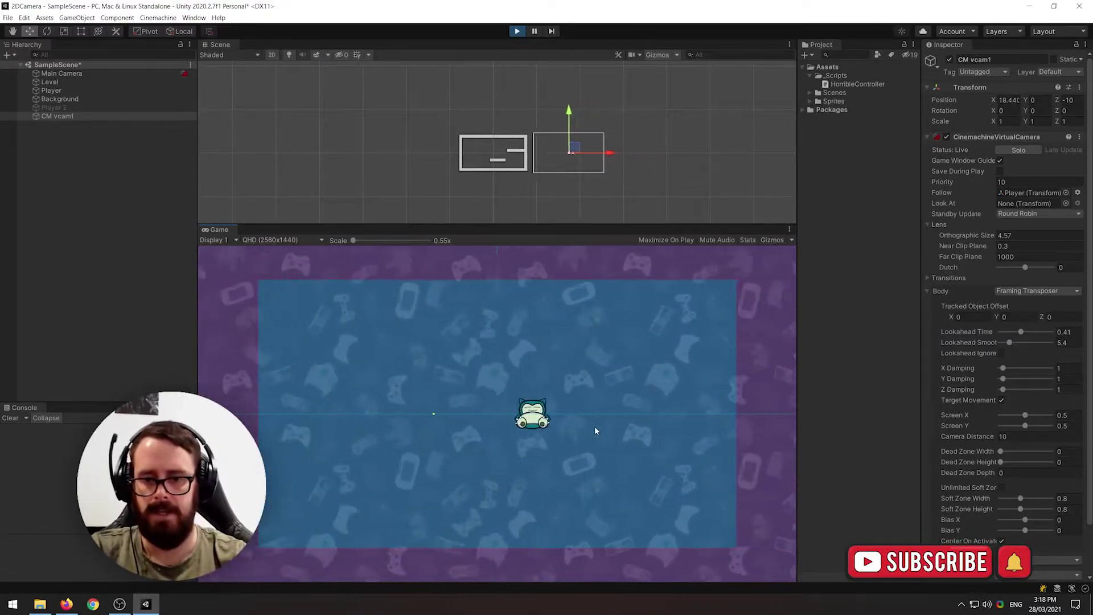
pyautogui.press('Left')
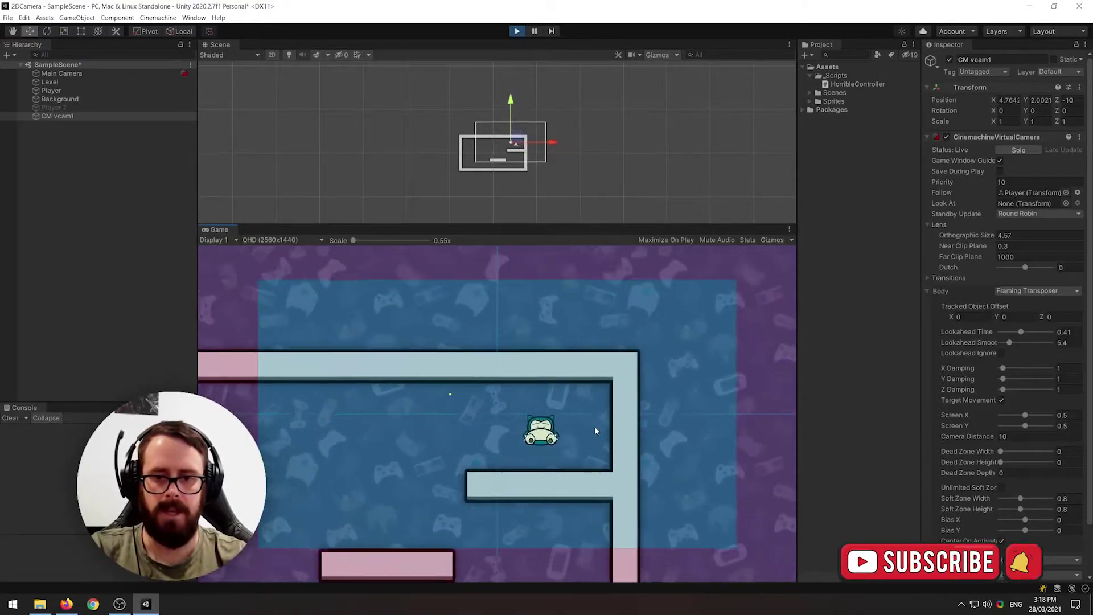
pyautogui.press('Left')
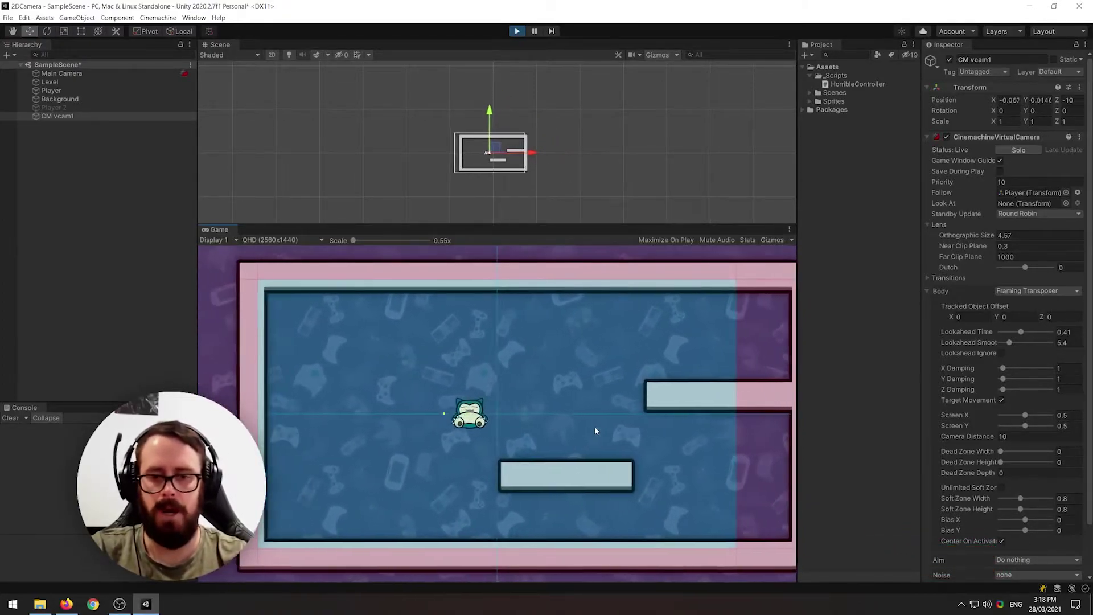
pyautogui.press('Right')
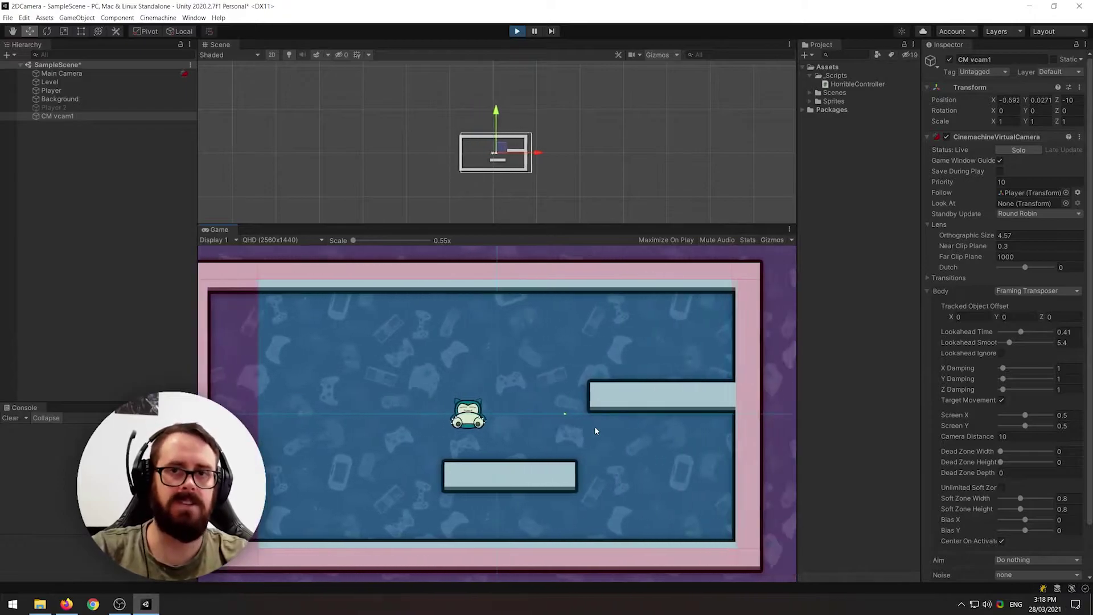
pyautogui.press('Left')
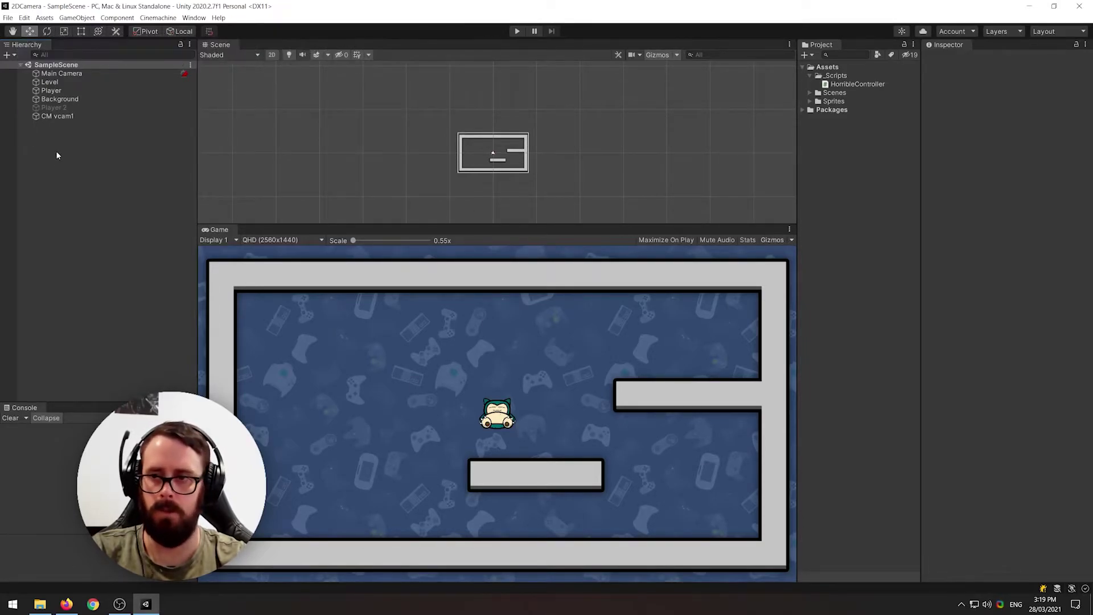
# Reselect CM vcam1 and scrub its Lens Orthographic Size down from 4.57 to 3.44
pyautogui.click(60, 117)
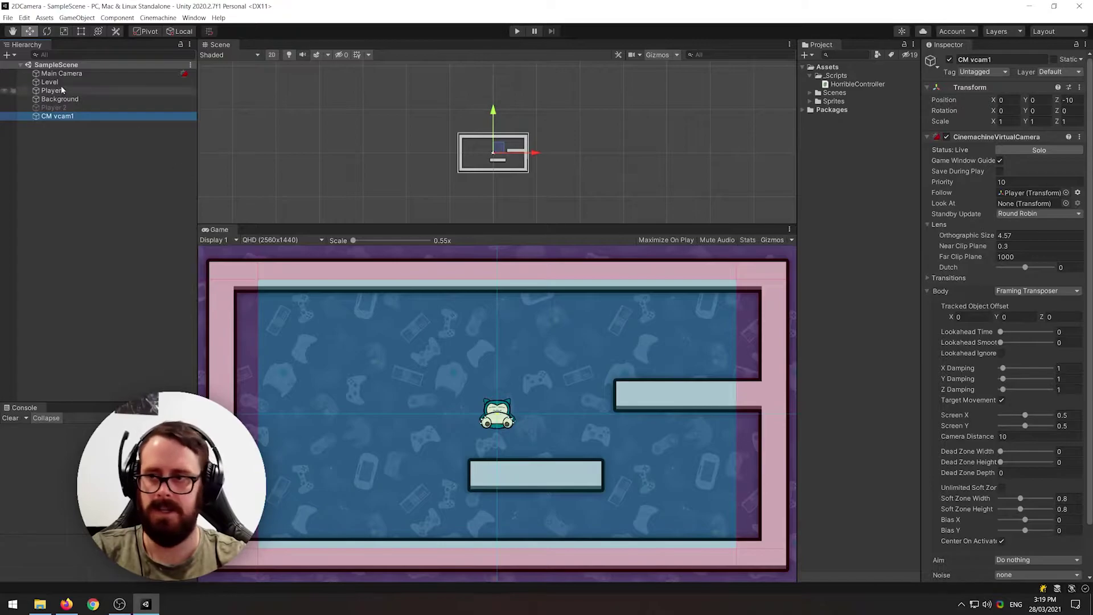
pyautogui.click(52, 91)
pyautogui.click(495, 153)
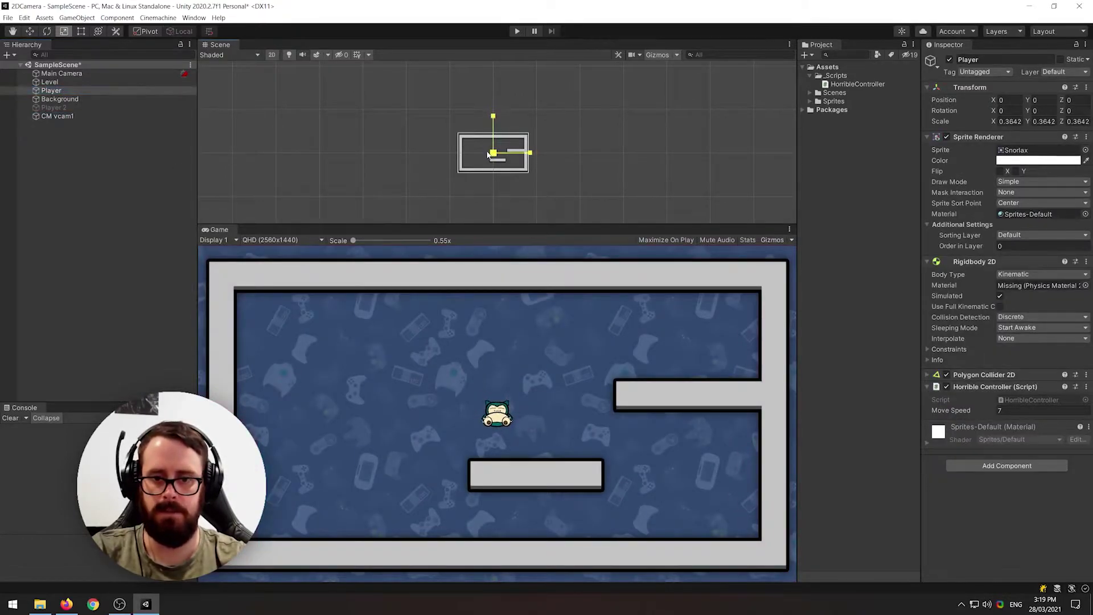
pyautogui.click(74, 116)
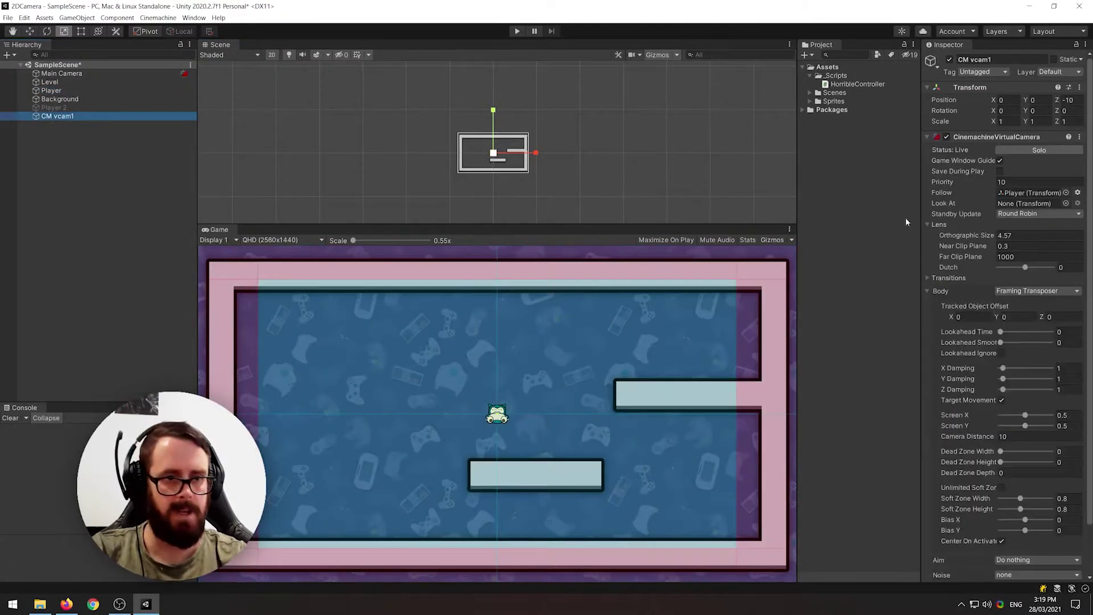
pyautogui.moveTo(982, 233); pyautogui.dragTo(974, 235)
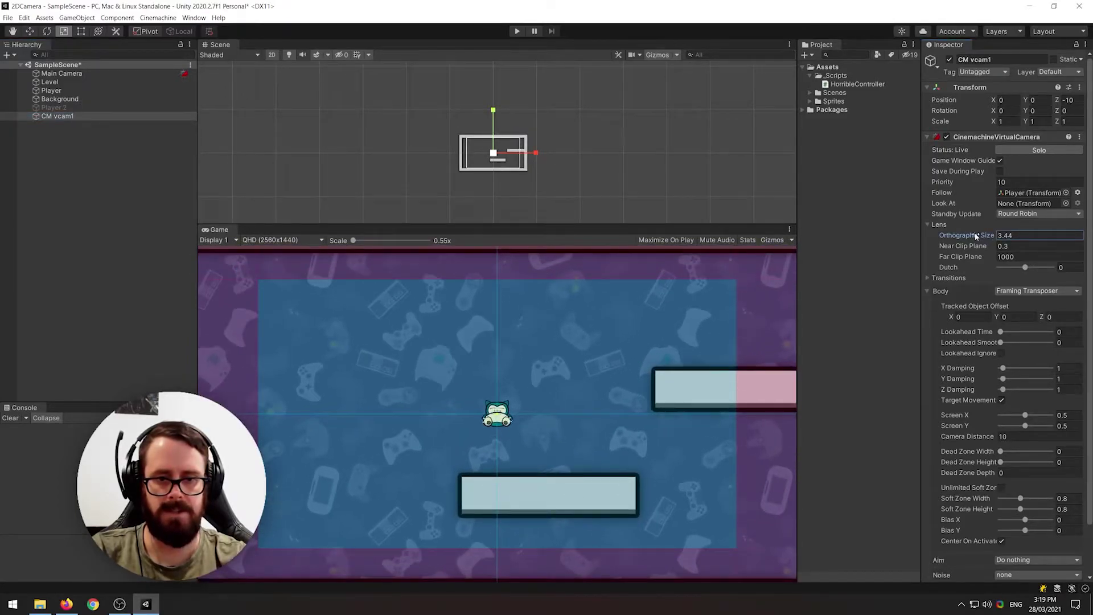
# Play the level, running and jumping the player left and right to test the 3.44 zoomed camera
pyautogui.click(517, 32)
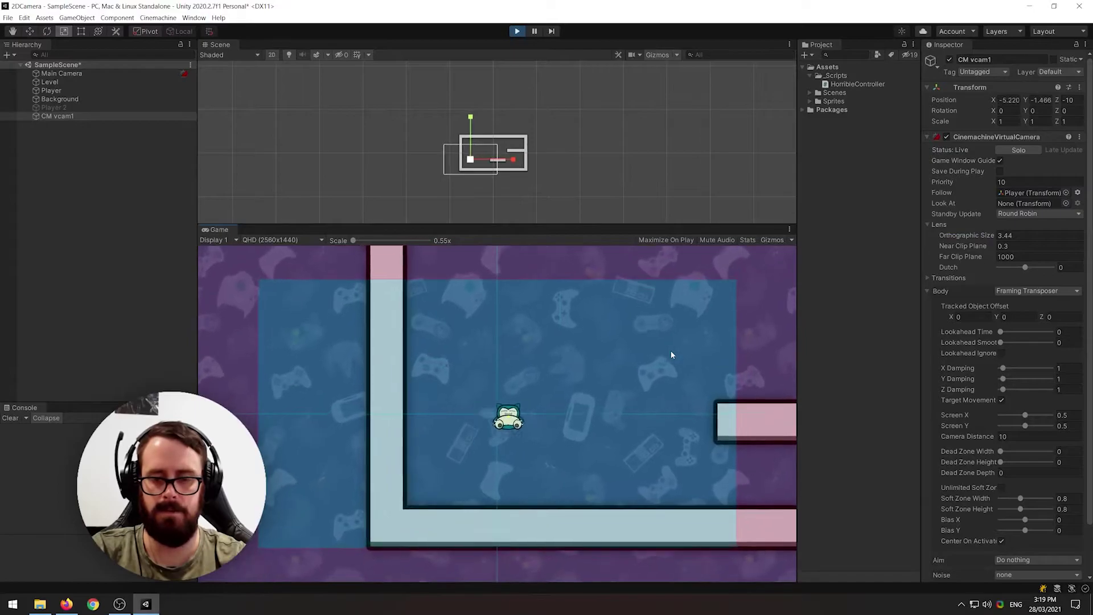
pyautogui.press('Right')
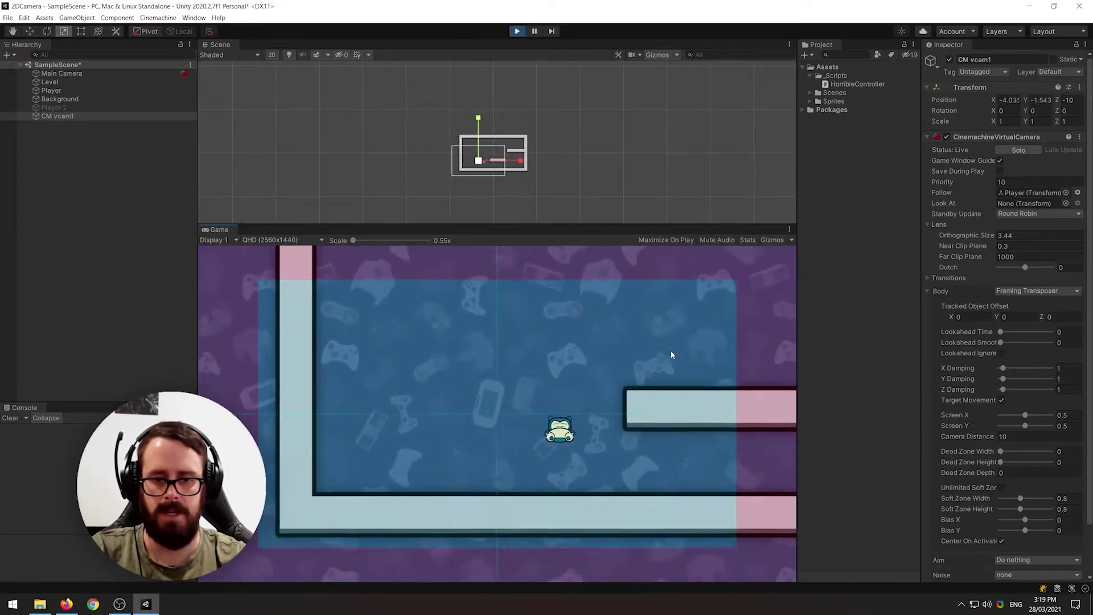
pyautogui.press('Right')
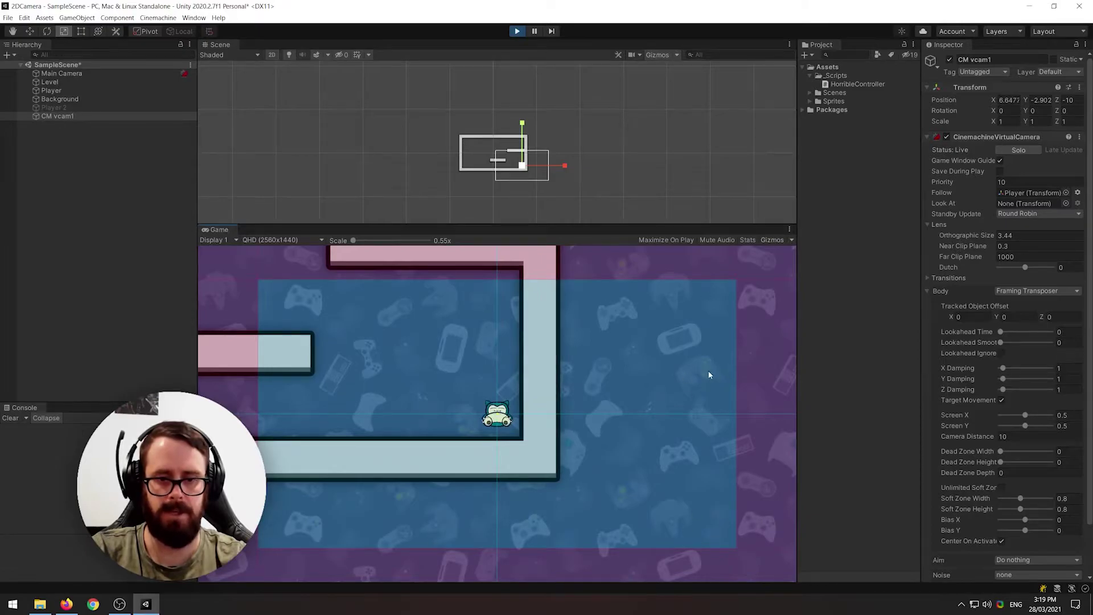
pyautogui.press('Left')
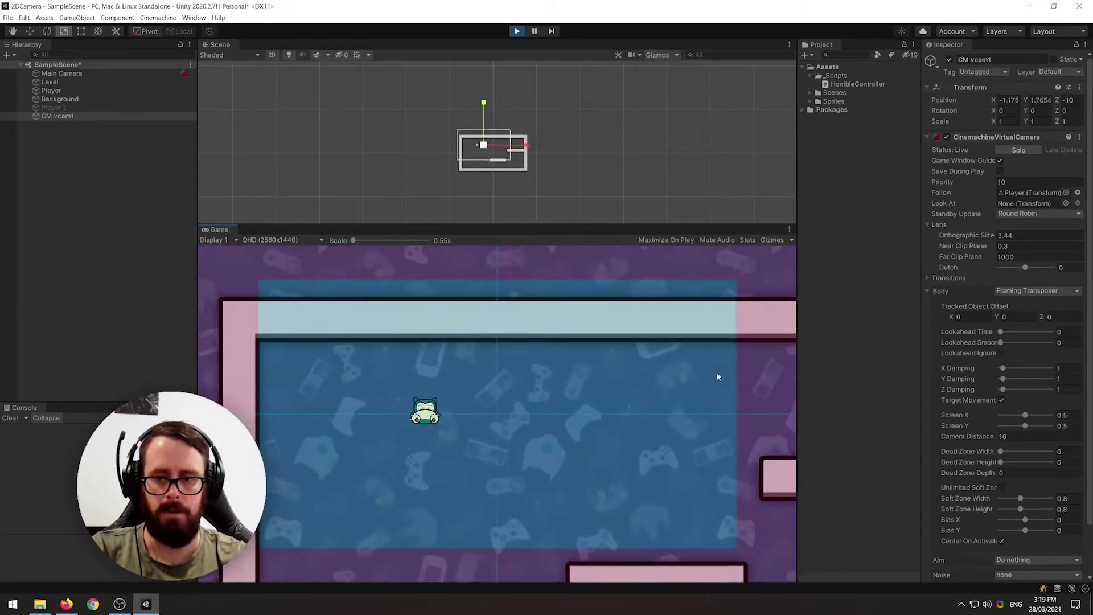
pyautogui.press('Left')
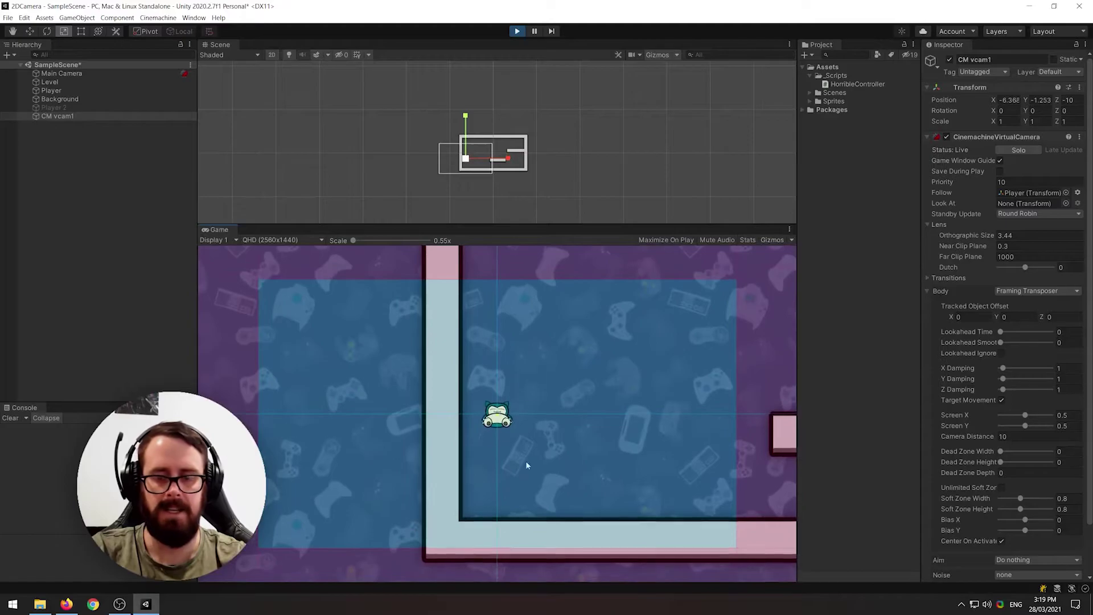
pyautogui.press('Right')
pyautogui.press('space')
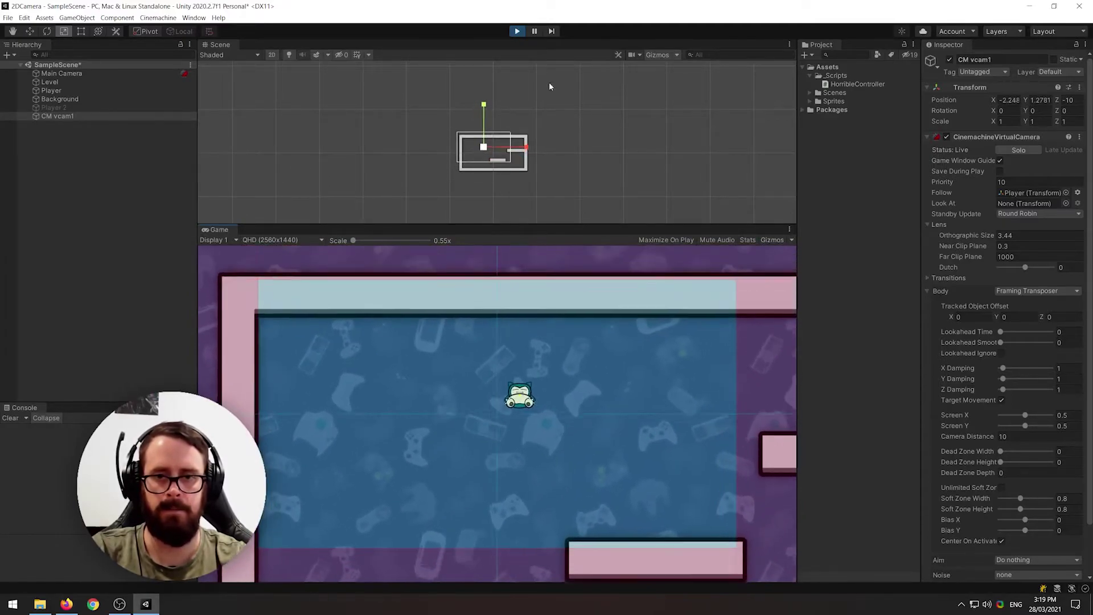
# Exit play mode and add the CinemachineConfiner extension to CM vcam1
pyautogui.click(517, 31)
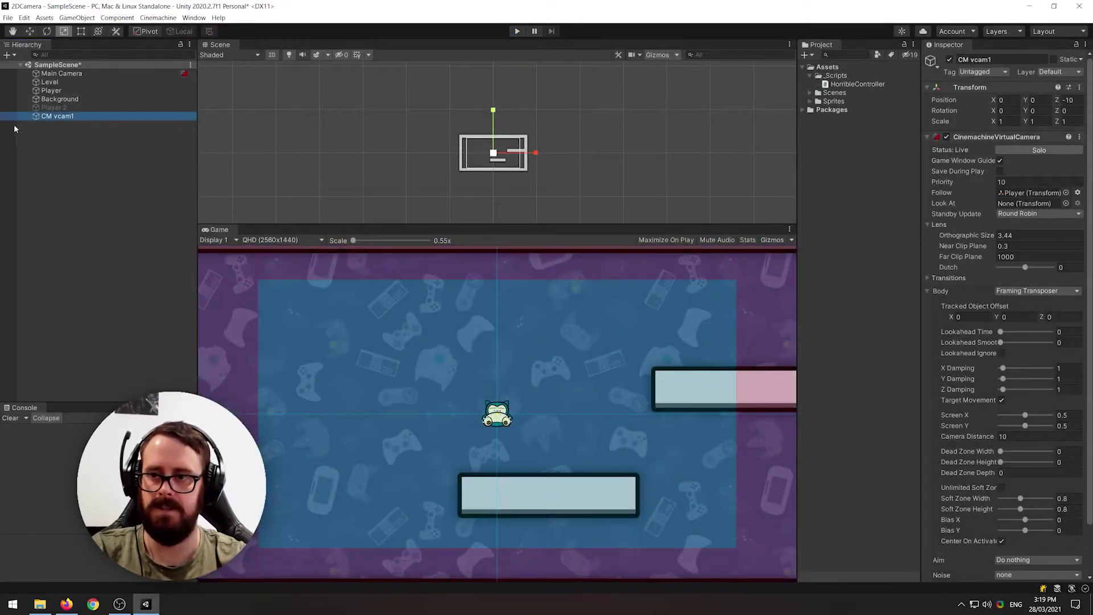
pyautogui.scroll(-3, 998, 397)
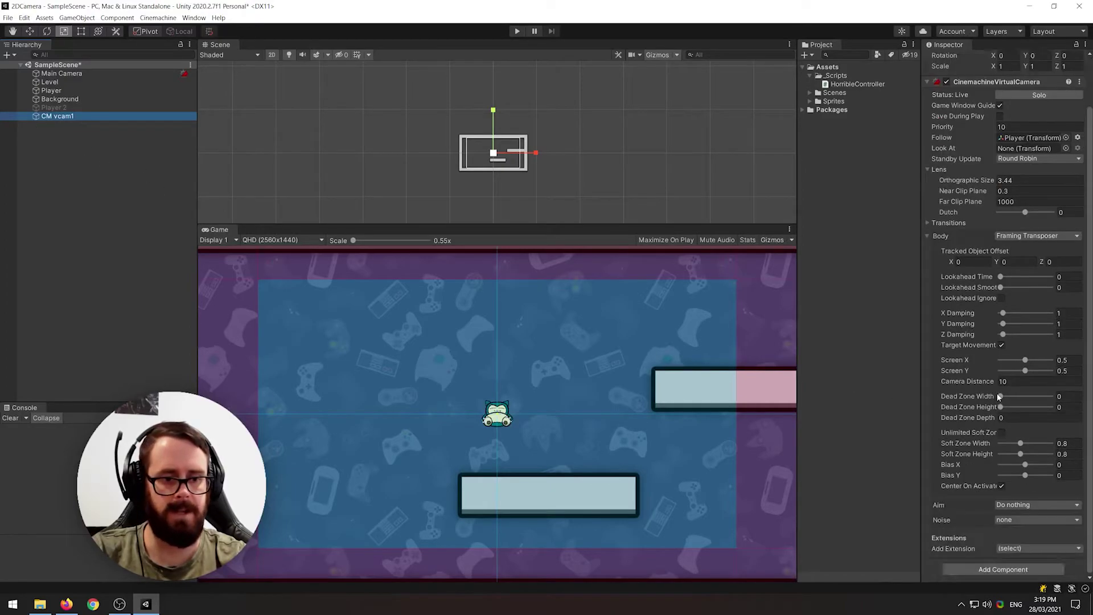
pyautogui.click(1016, 547)
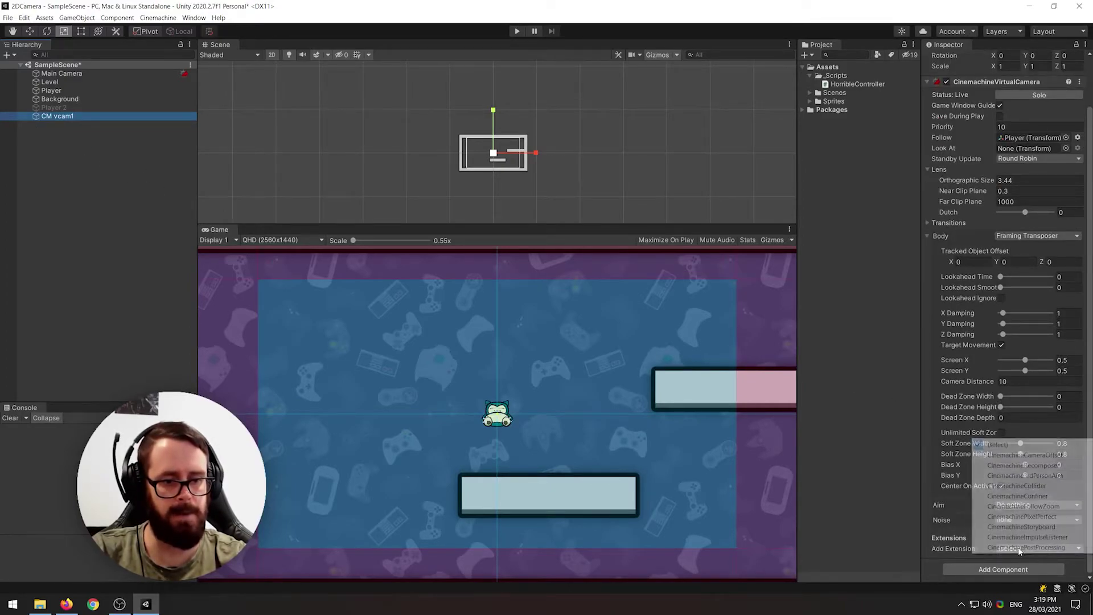
pyautogui.click(1031, 496)
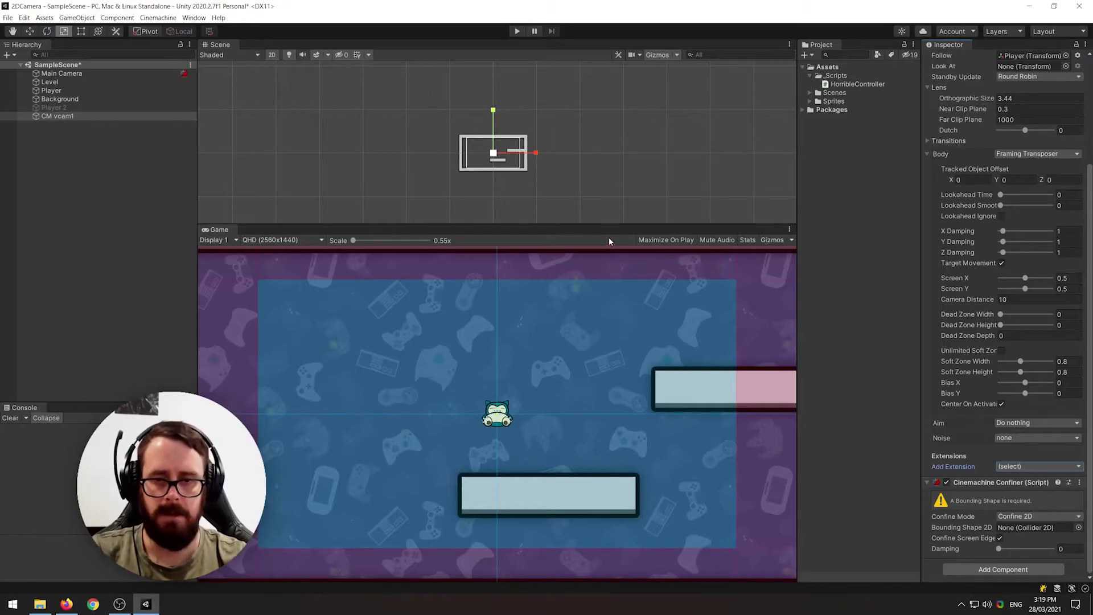
pyautogui.scroll(5, 454, 159)
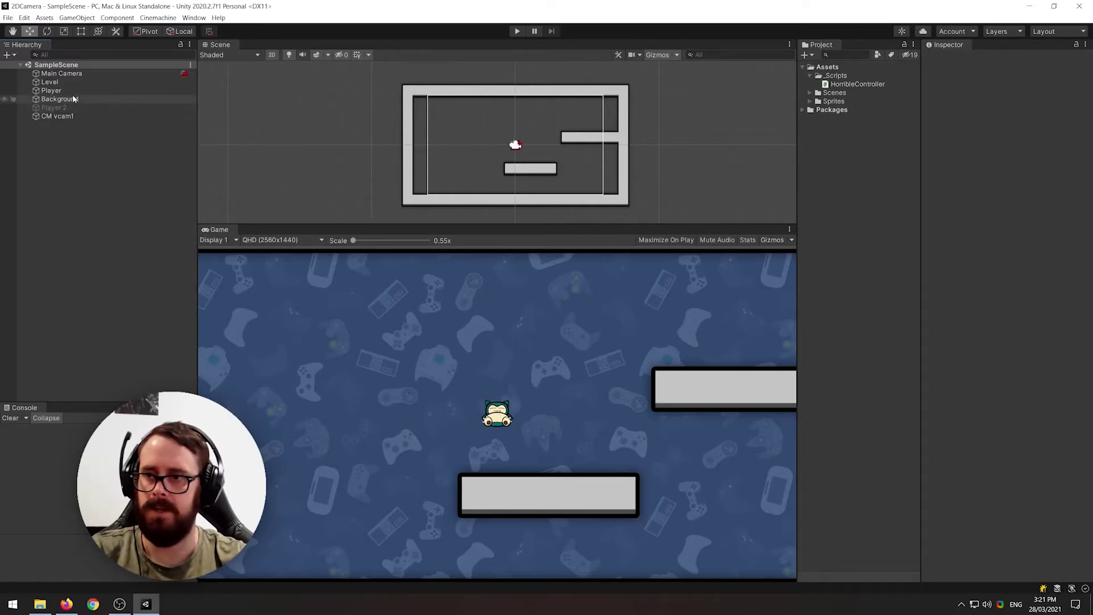
# Create an empty child of Level named Confiner and give it a Polygon Collider 2D
pyautogui.rightClick(50, 82)
pyautogui.click(94, 199)
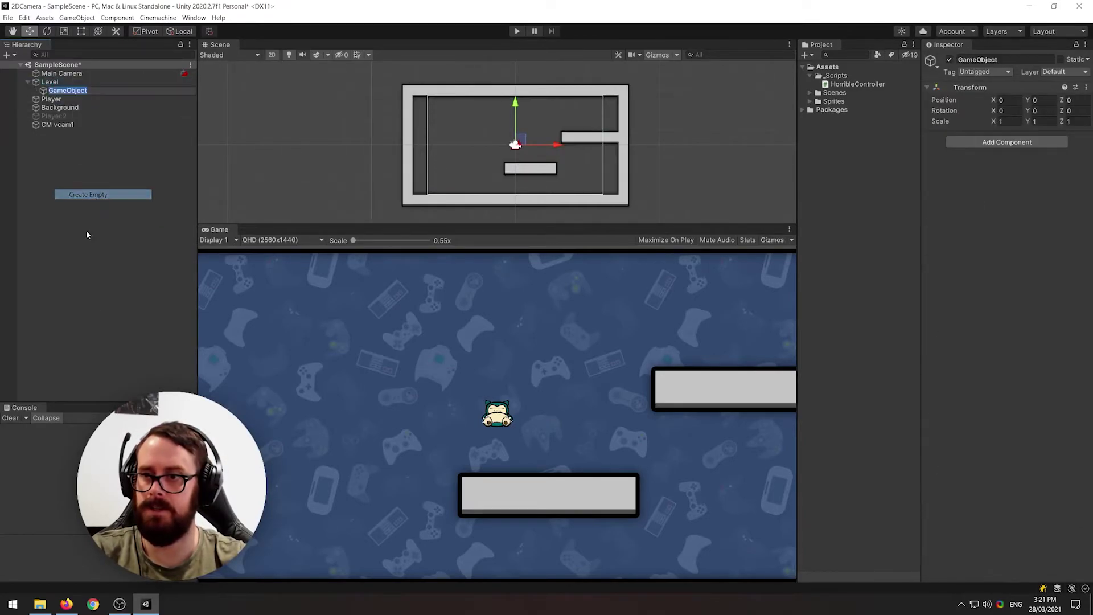
pyautogui.write('Confiner')
pyautogui.press('Return')
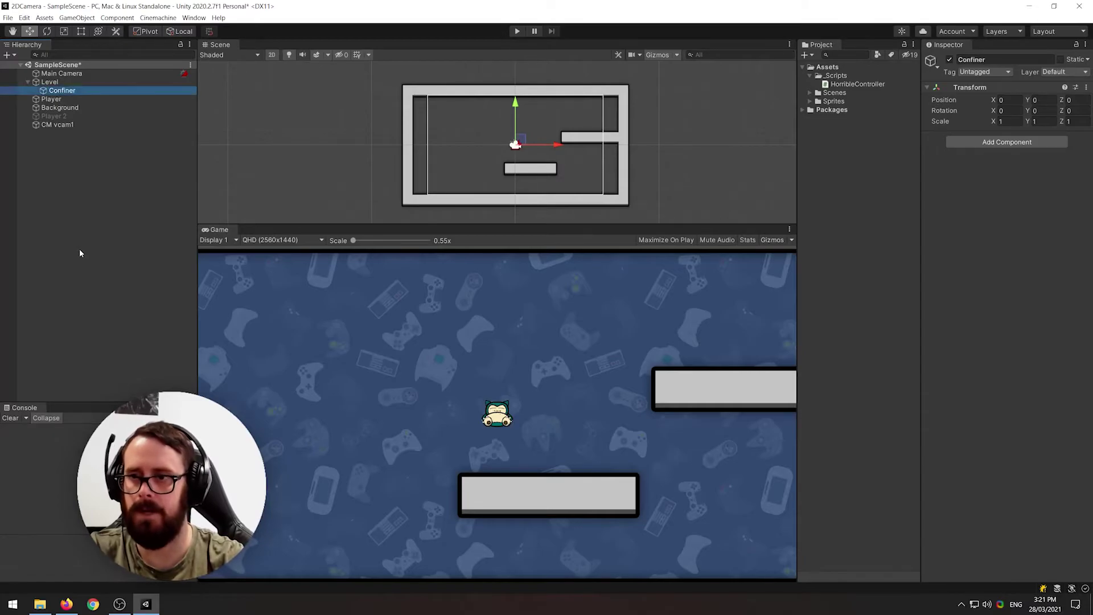
pyautogui.click(1000, 142)
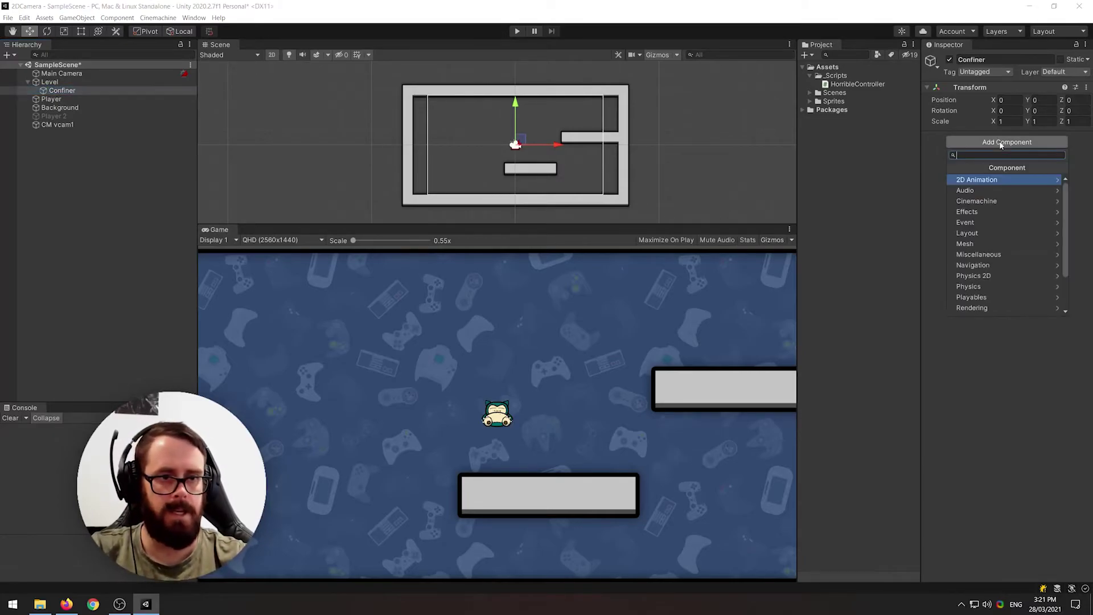
pyautogui.write('poly')
pyautogui.press('Return')
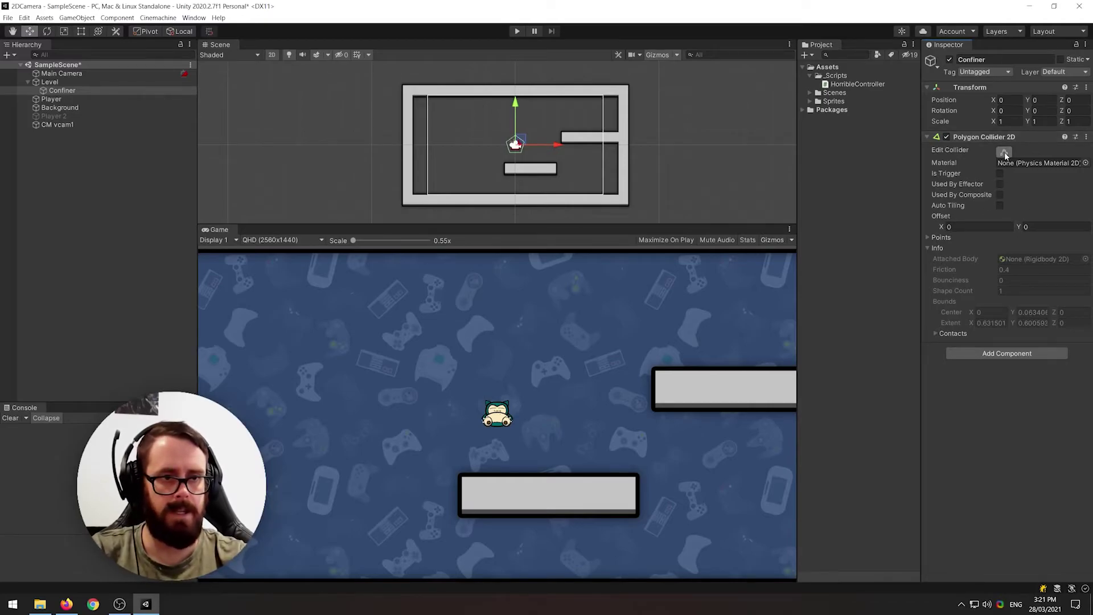
# Drag the collider's points to the level's four corners, forming a rectangle around the level
pyautogui.moveTo(507, 145); pyautogui.dragTo(415, 93)
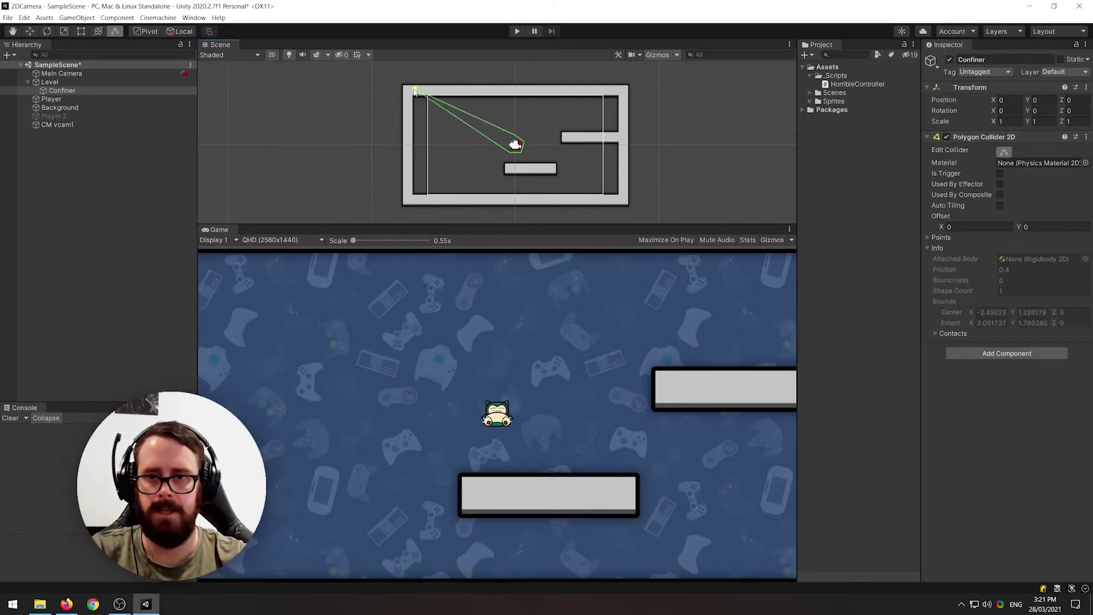
pyautogui.moveTo(509, 157); pyautogui.dragTo(396, 216)
pyautogui.moveTo(518, 155); pyautogui.dragTo(642, 214)
pyautogui.moveTo(627, 91); pyautogui.dragTo(636, 83)
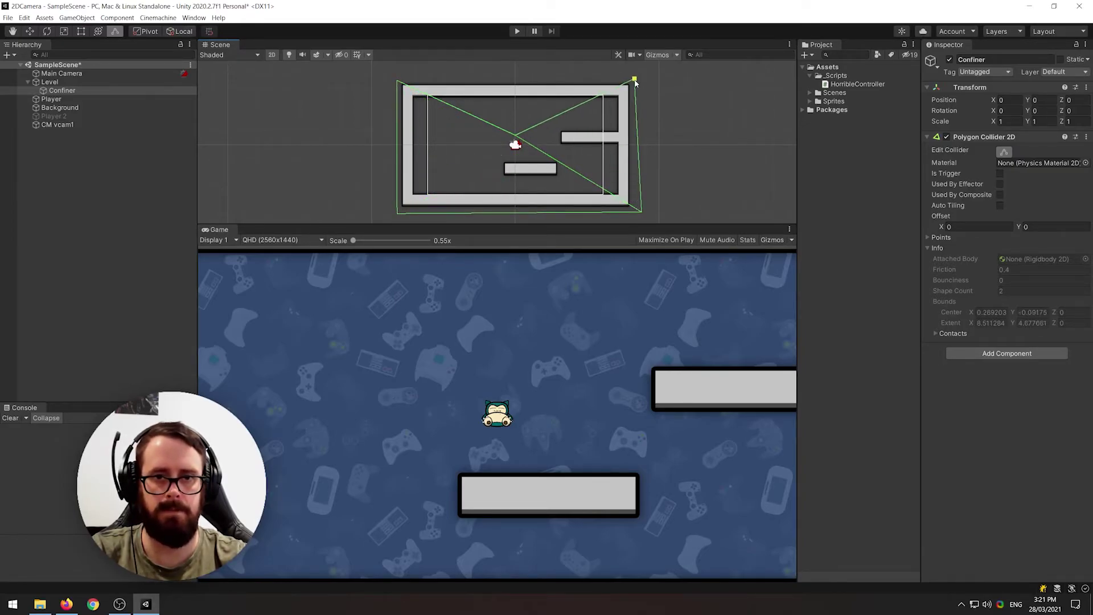
pyautogui.moveTo(642, 213); pyautogui.dragTo(637, 214)
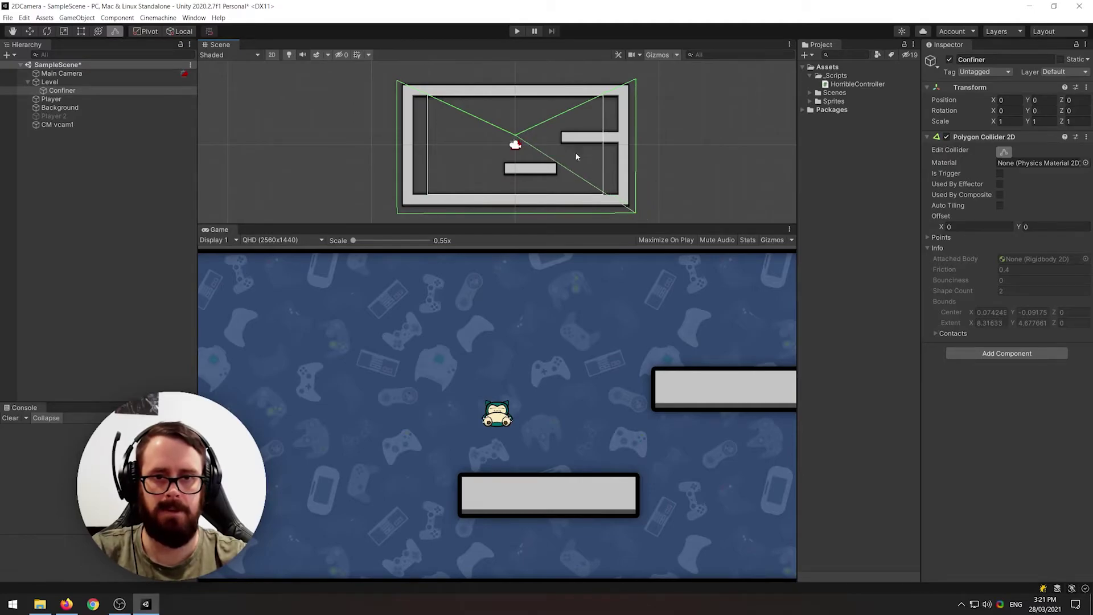
pyautogui.moveTo(515, 138); pyautogui.dragTo(516, 80)
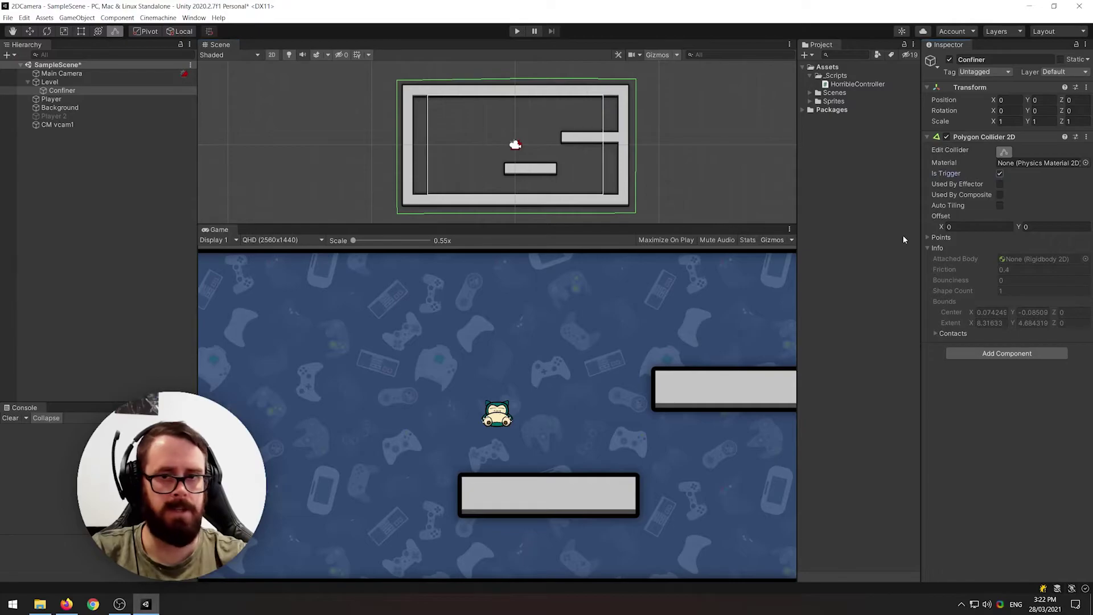
# Select CM vcam1 and assign the Confiner collider as its Bounding Shape 2D
pyautogui.click(67, 125)
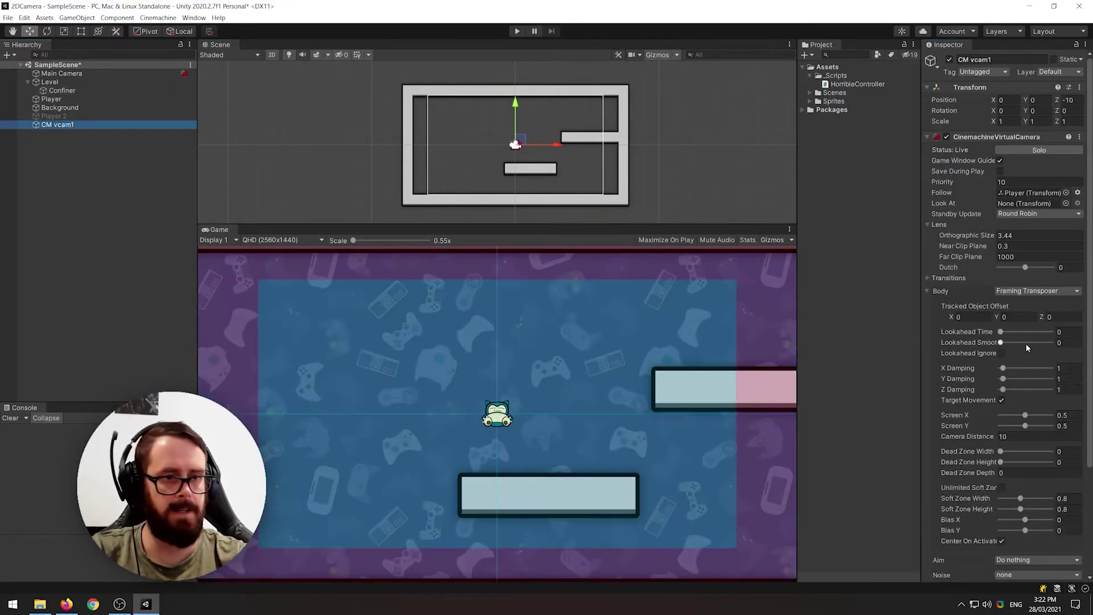
pyautogui.scroll(-5, 1027, 347)
pyautogui.moveTo(63, 91); pyautogui.dragTo(1002, 530)
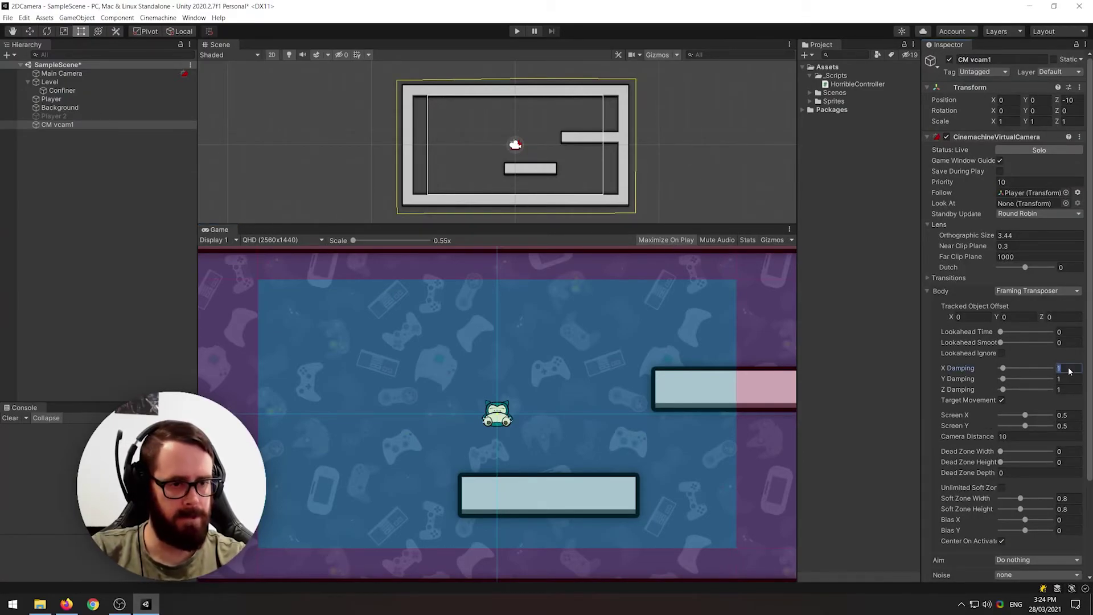
# Enter Play mode and run and jump the player along the floor toward the right wall
pyautogui.click(517, 31)
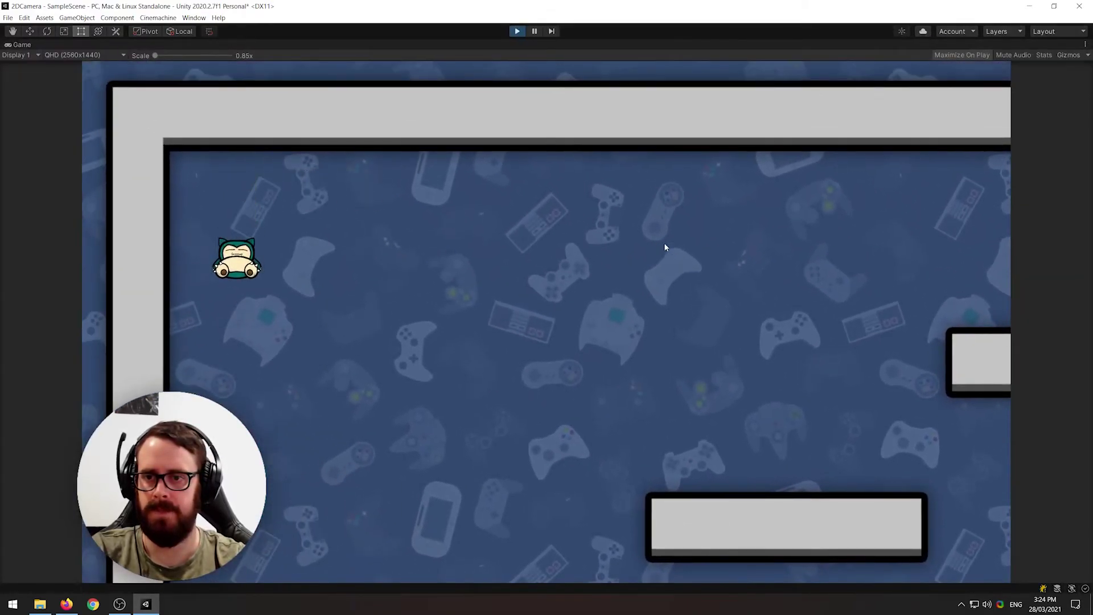
pyautogui.press('Right')
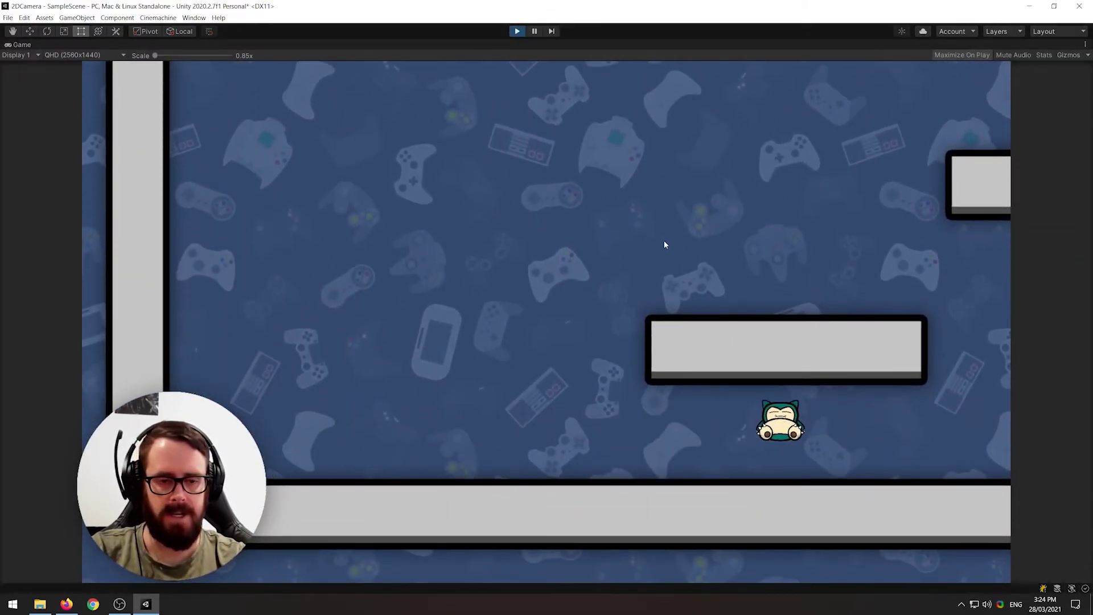
pyautogui.press('space')
pyautogui.press('Left')
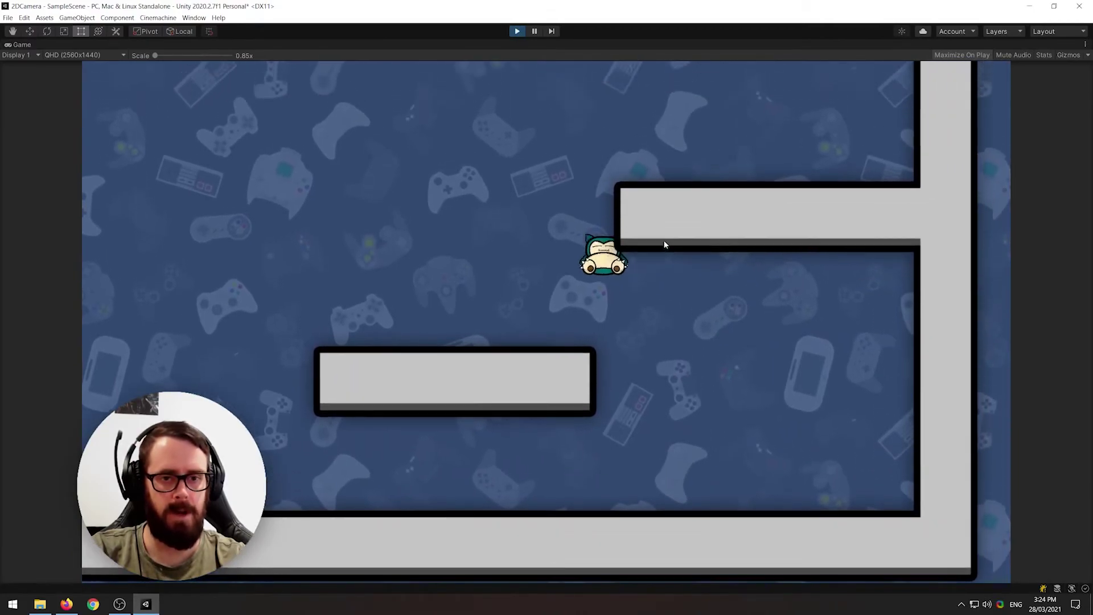
pyautogui.press('space')
pyautogui.press('Right')
# Move the player through the upper corridor and bottom-left, checking the camera stays inside the walls
pyautogui.press('Left')
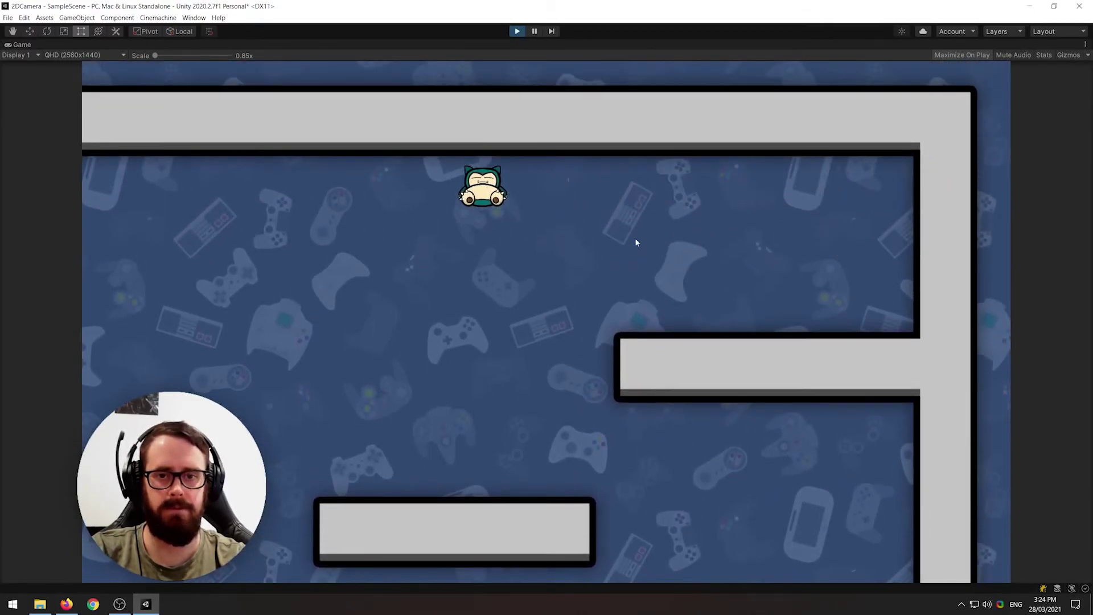
pyautogui.press('Left')
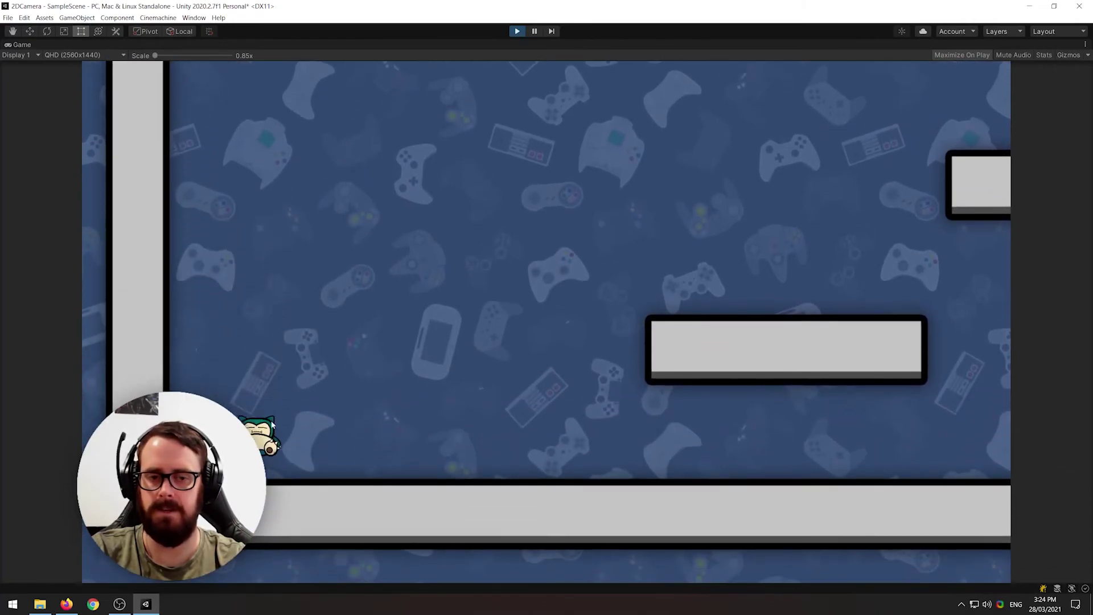
pyautogui.press('space')
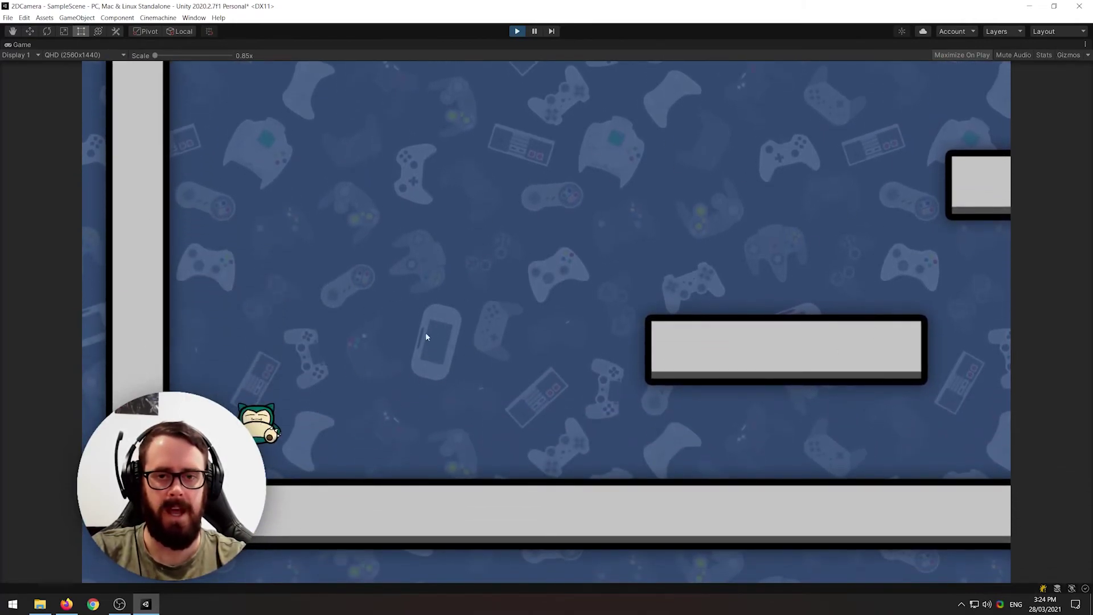
pyautogui.press('space')
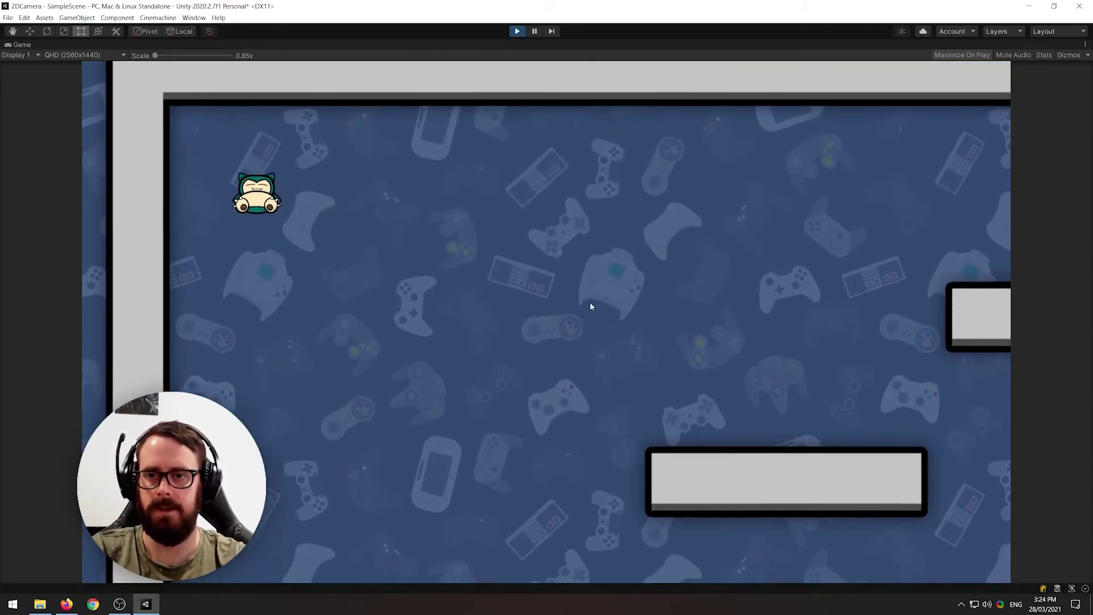
pyautogui.press('Right')
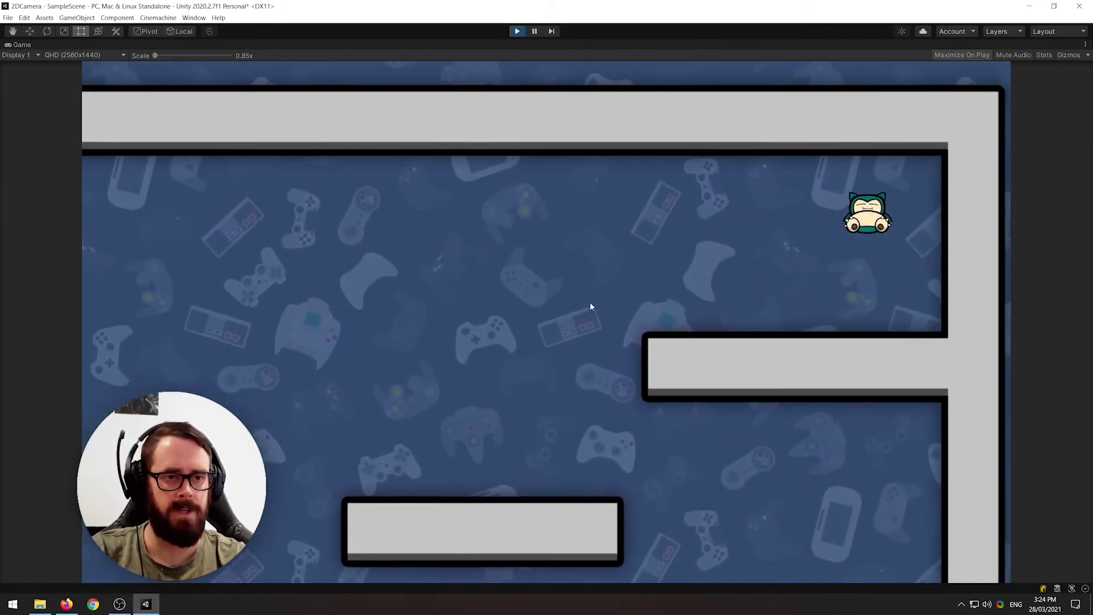
pyautogui.press('Left')
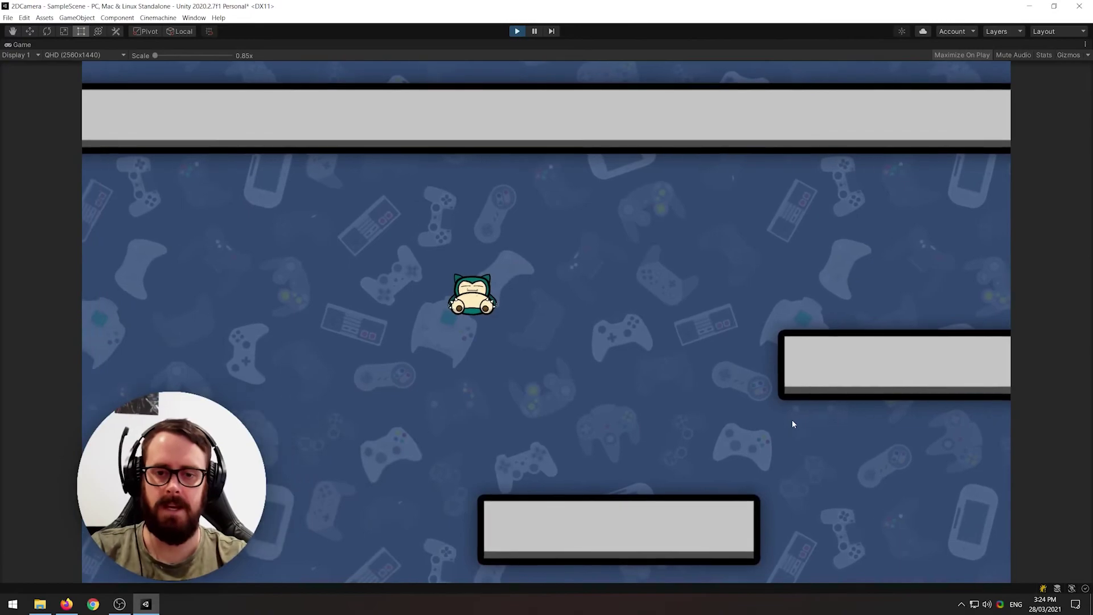